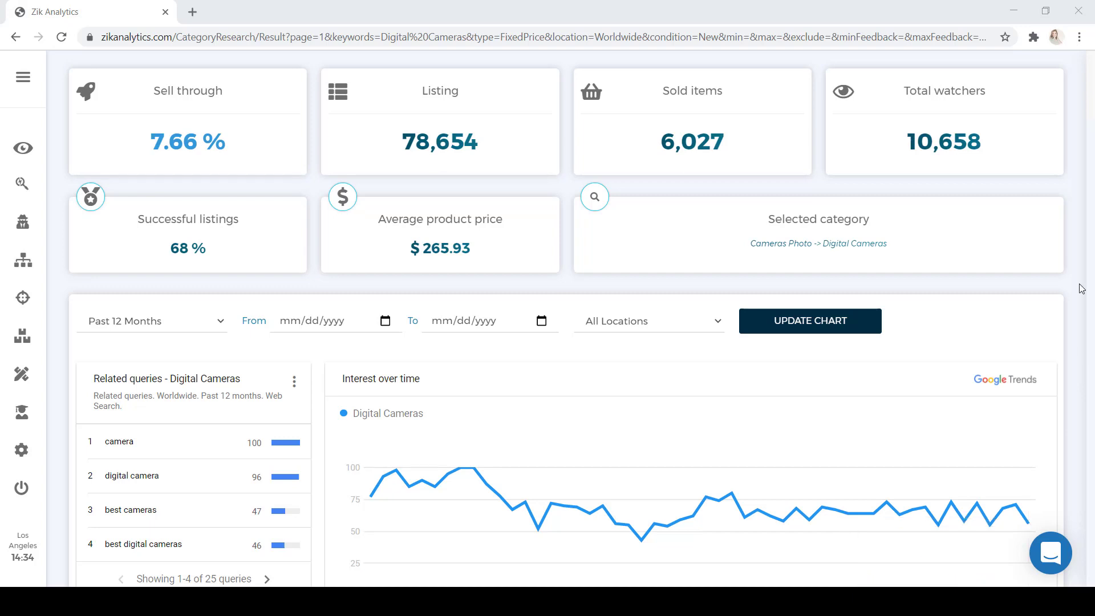
Scroll to show the full Digital Cameras Interest over time chart with its date axis
{"action": "scroll", "coordinate": [1082, 288], "scroll_direction": "down", "scroll_amount": 3}
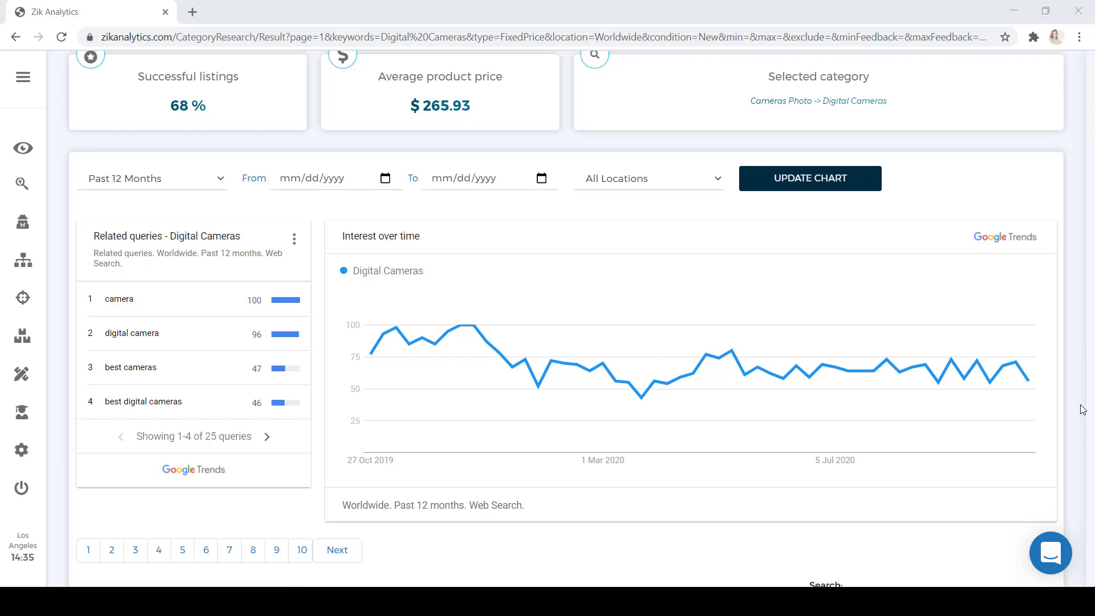
{"action": "scroll", "coordinate": [1082, 410], "scroll_direction": "up", "scroll_amount": 3}
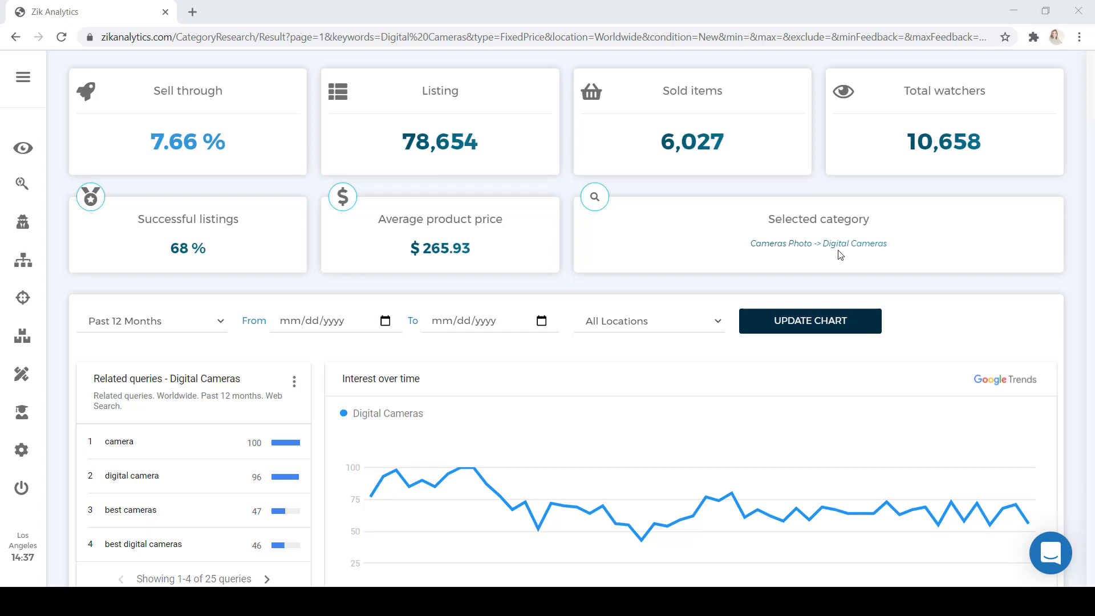
{"action": "scroll", "coordinate": [1084, 281], "scroll_direction": "down", "scroll_amount": 3}
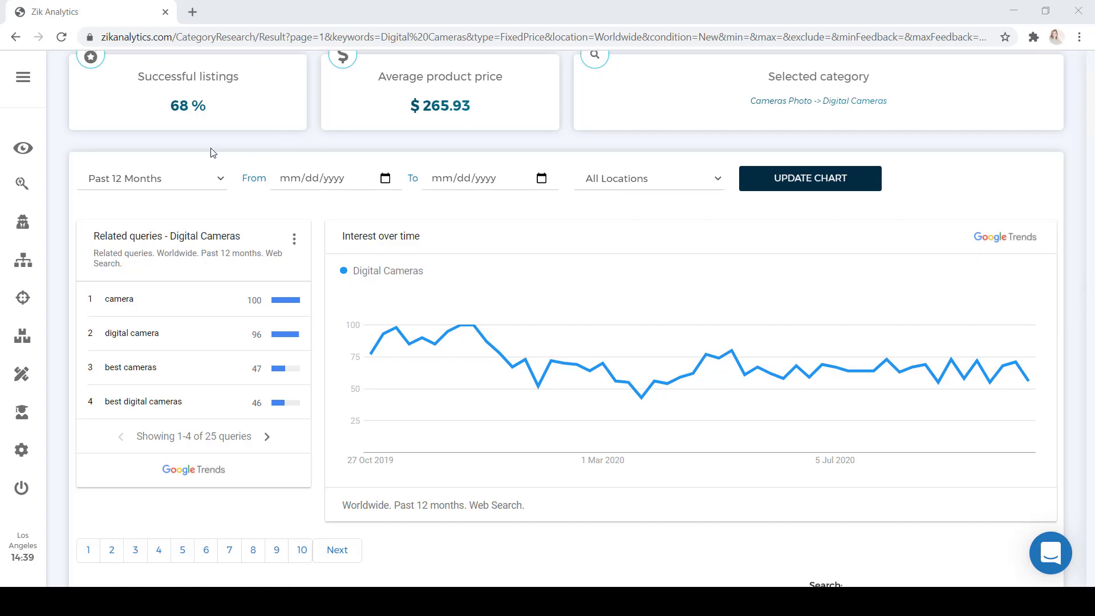
Limit the Digital Cameras chart to United States, keeping Past 12 Months, and update it
{"action": "left_click", "coordinate": [222, 180]}
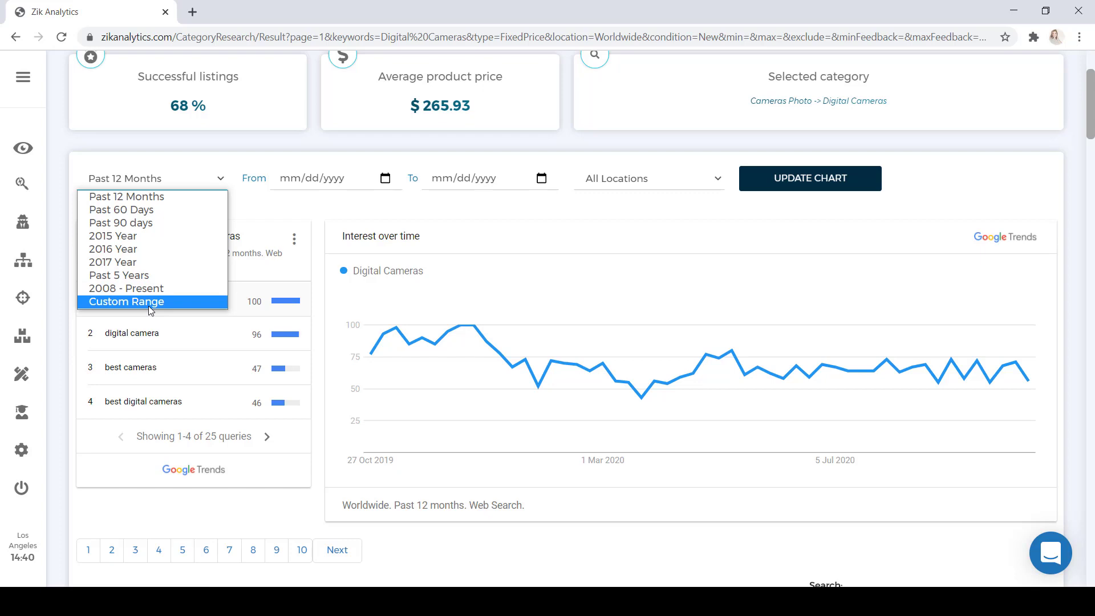
{"action": "left_click", "coordinate": [289, 201]}
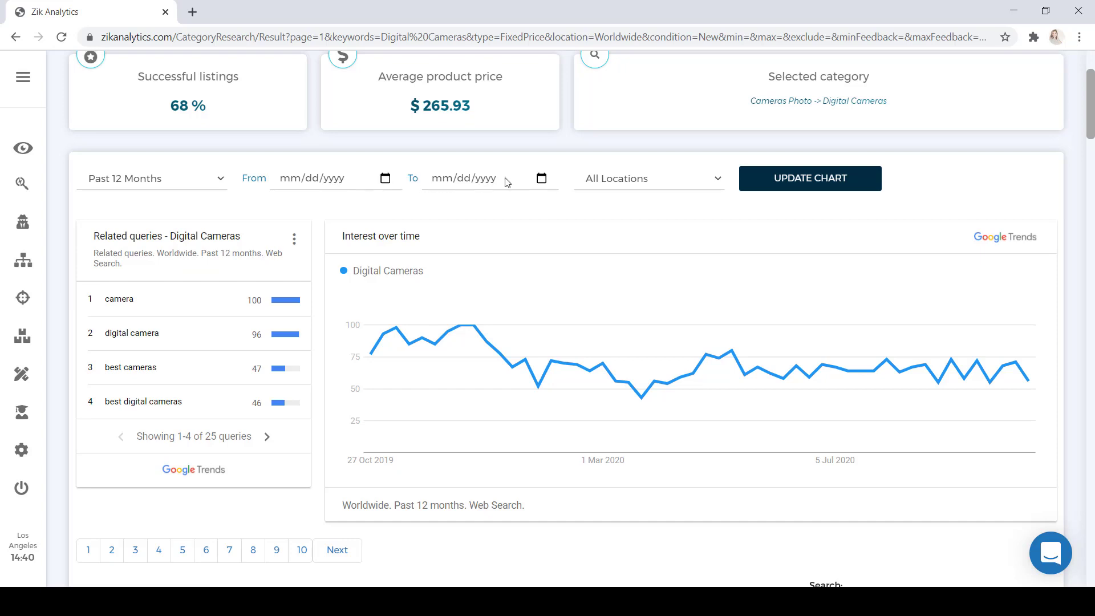
{"action": "left_click", "coordinate": [717, 181]}
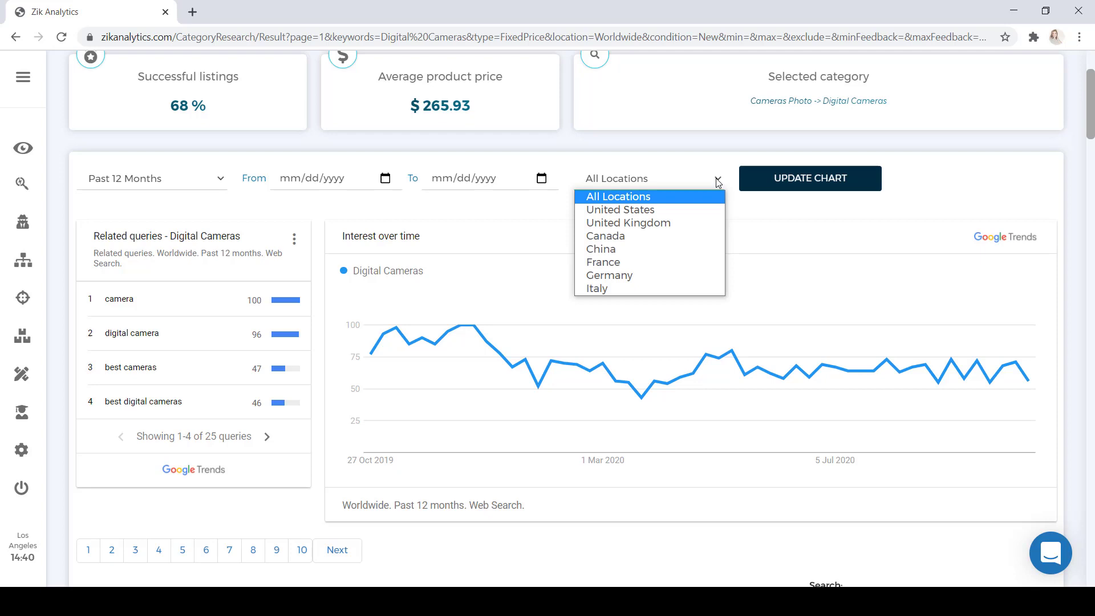
{"action": "left_click", "coordinate": [649, 211]}
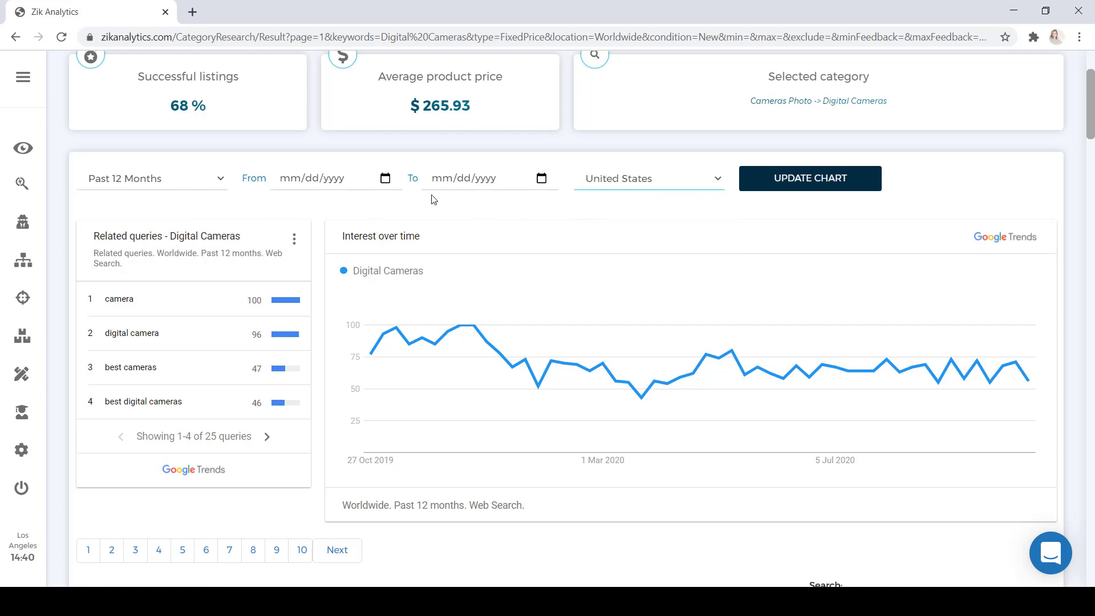
{"action": "left_click", "coordinate": [812, 187]}
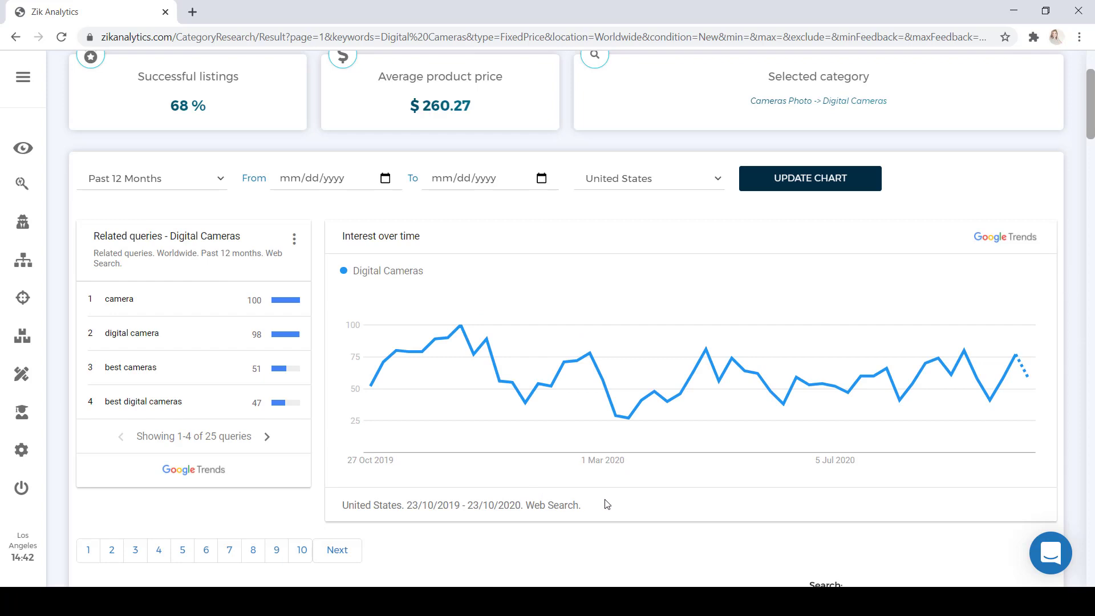
{"action": "left_click_drag", "start_coordinate": [604, 501], "coordinate": [337, 505]}
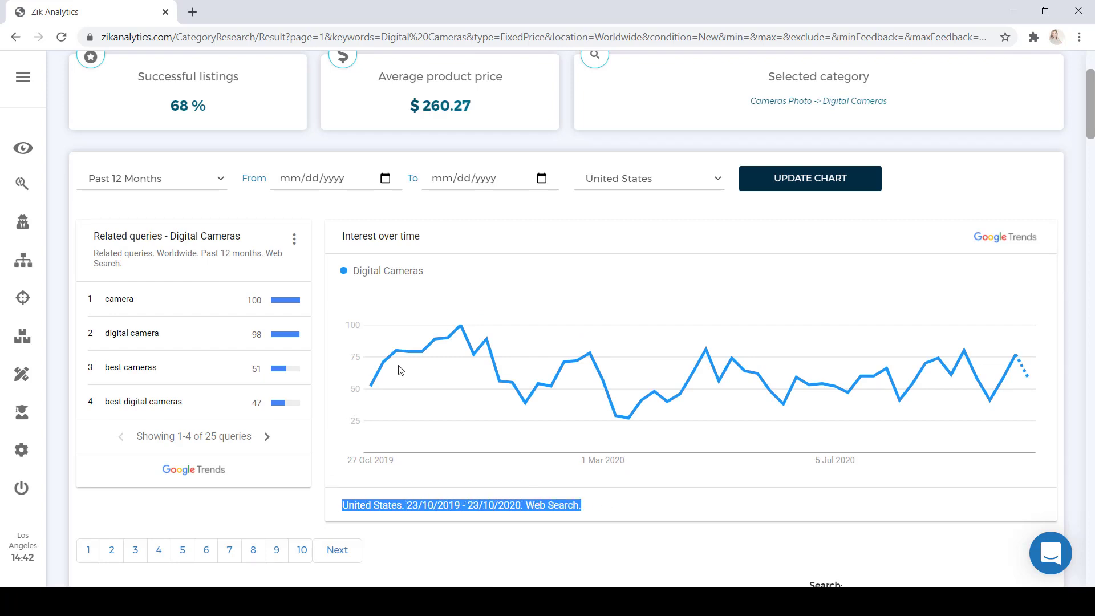
{"action": "mouse_move", "coordinate": [459, 357]}
{"action": "left_click", "coordinate": [360, 436]}
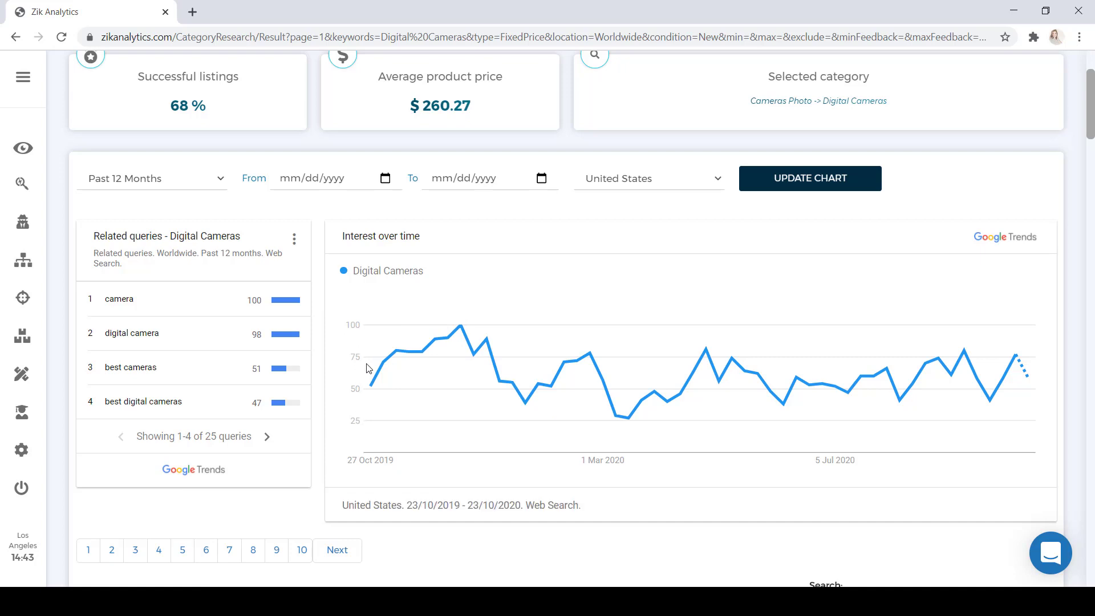
{"action": "mouse_move", "coordinate": [375, 386]}
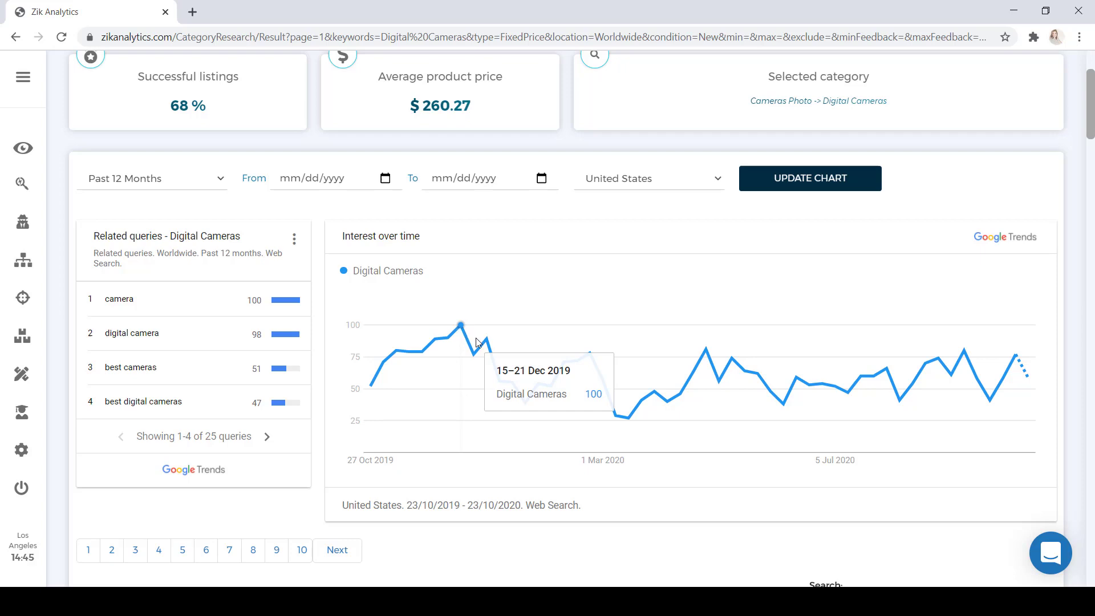
{"action": "mouse_move", "coordinate": [629, 419]}
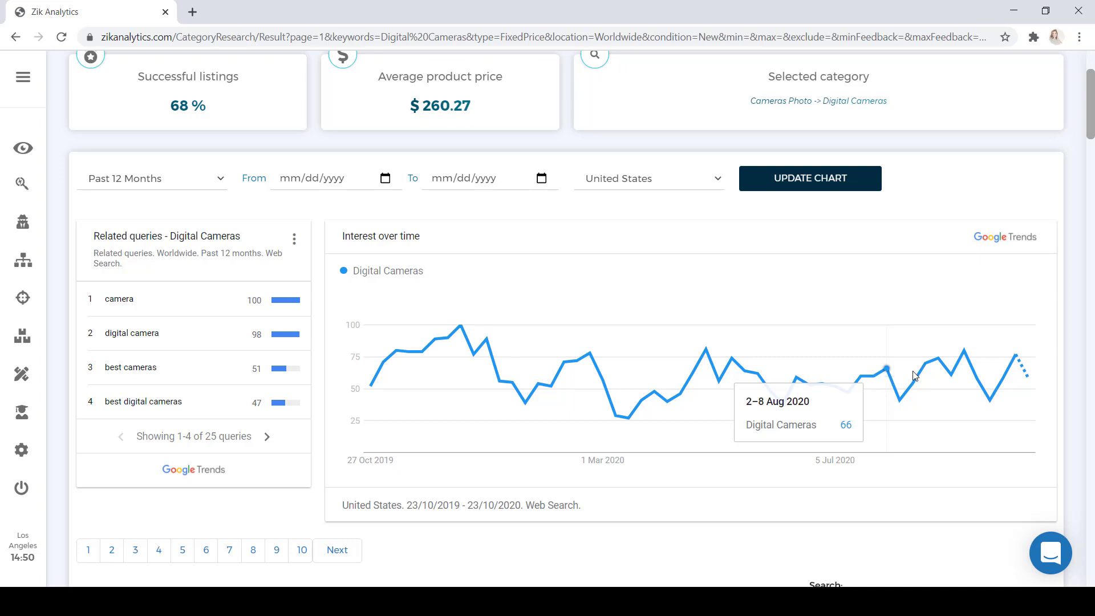
{"action": "mouse_move", "coordinate": [941, 375]}
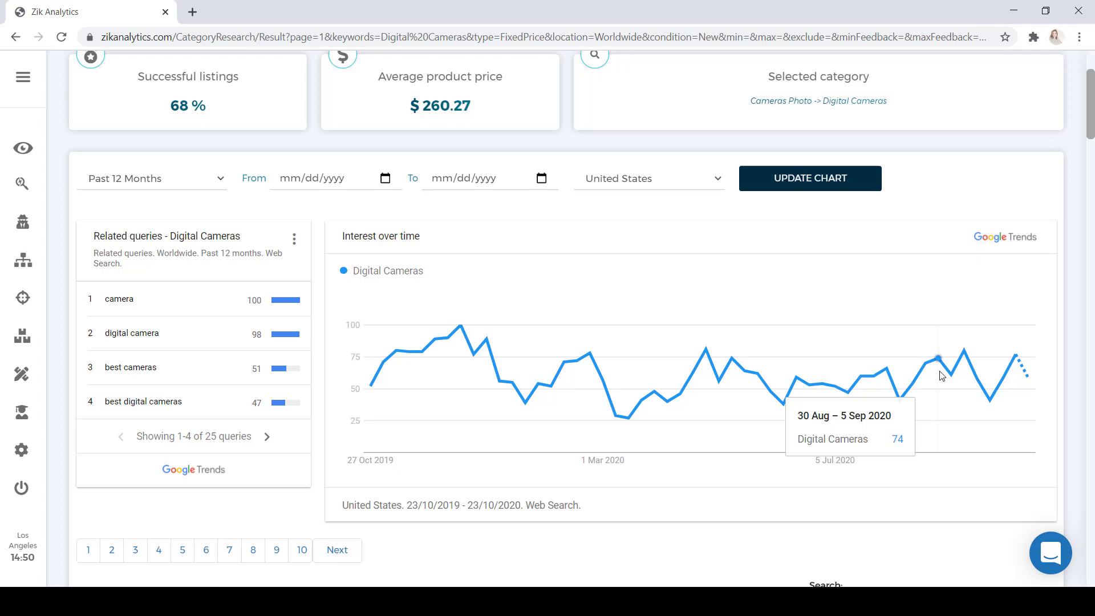
{"action": "mouse_move", "coordinate": [965, 357]}
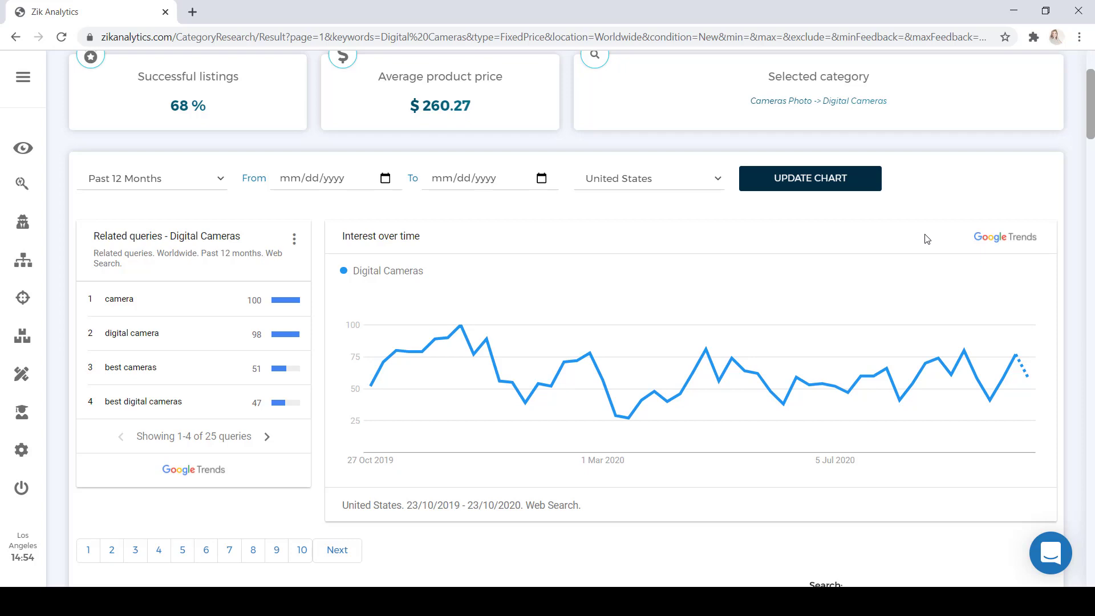
Bring the Digital Cameras Related queries panel and Interest over time chart into view
{"action": "mouse_move", "coordinate": [988, 393]}
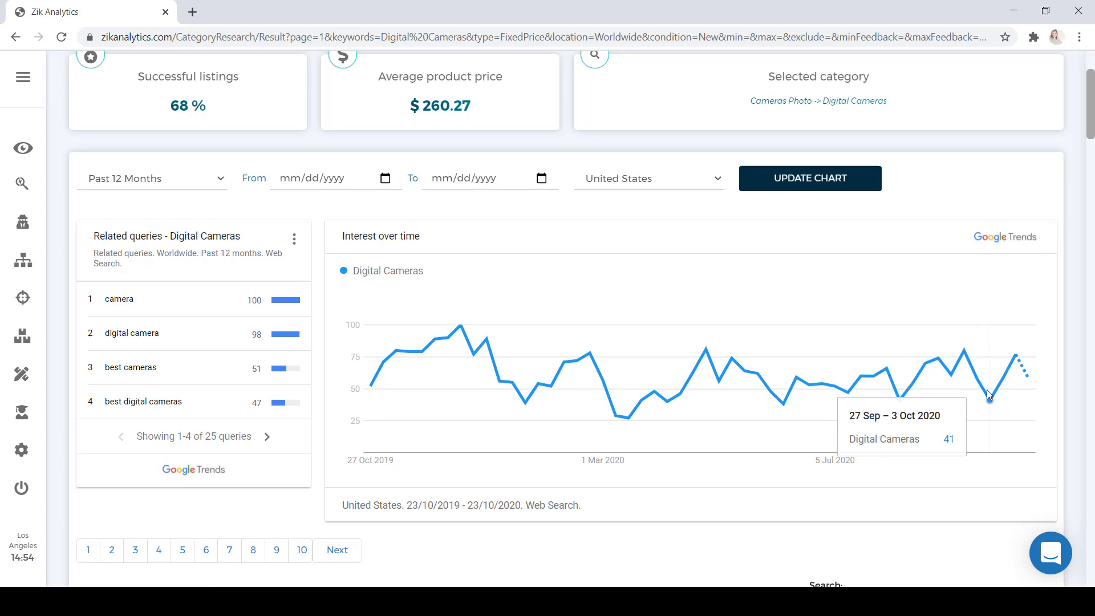
{"action": "mouse_move", "coordinate": [1023, 365]}
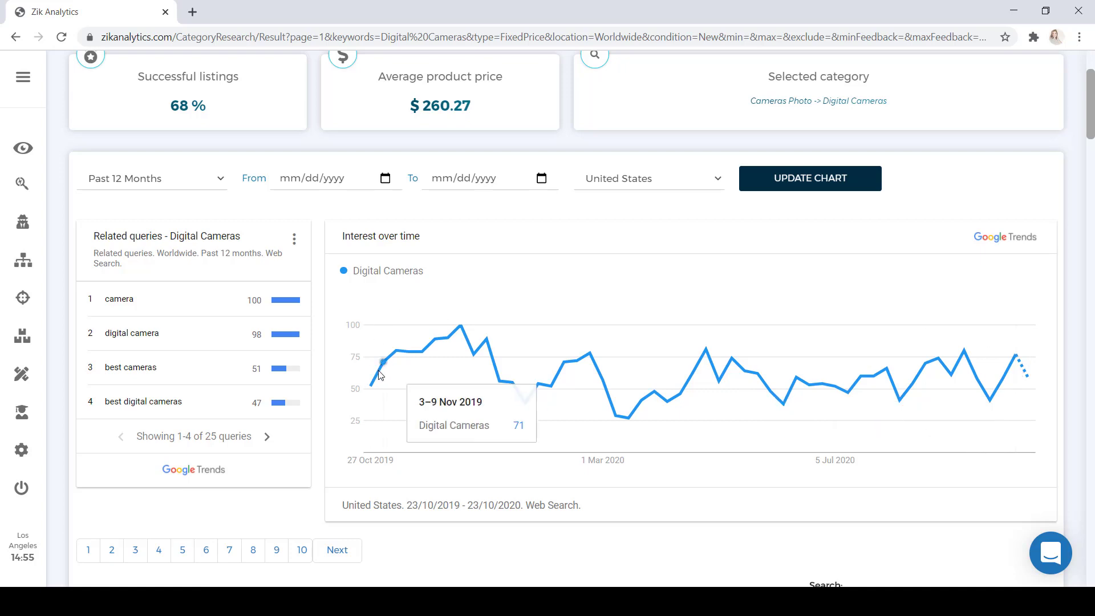
{"action": "mouse_move", "coordinate": [373, 390]}
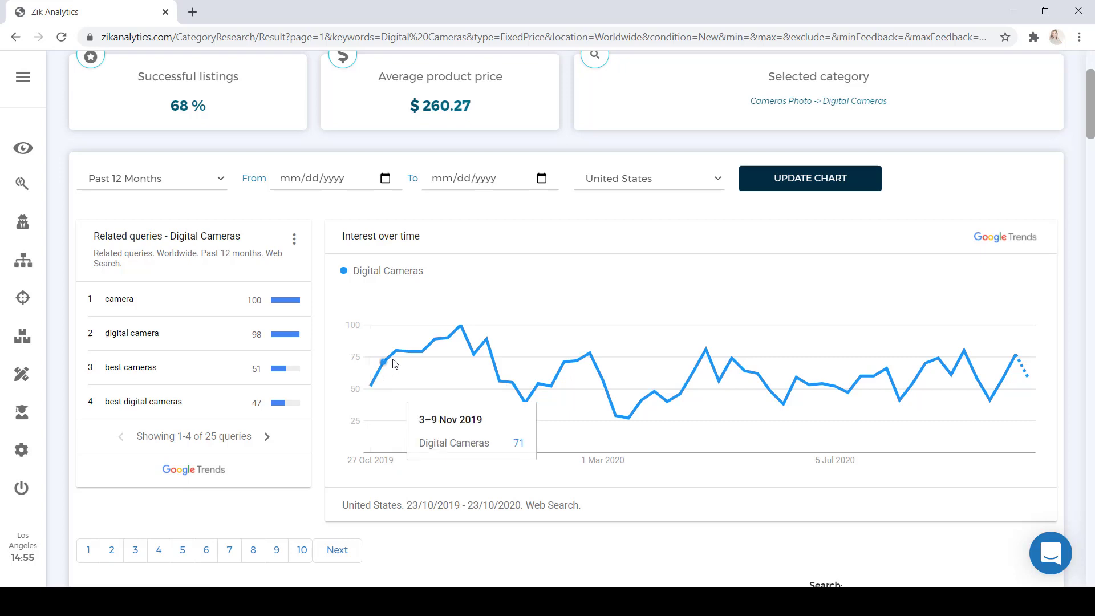
{"action": "mouse_move", "coordinate": [399, 361]}
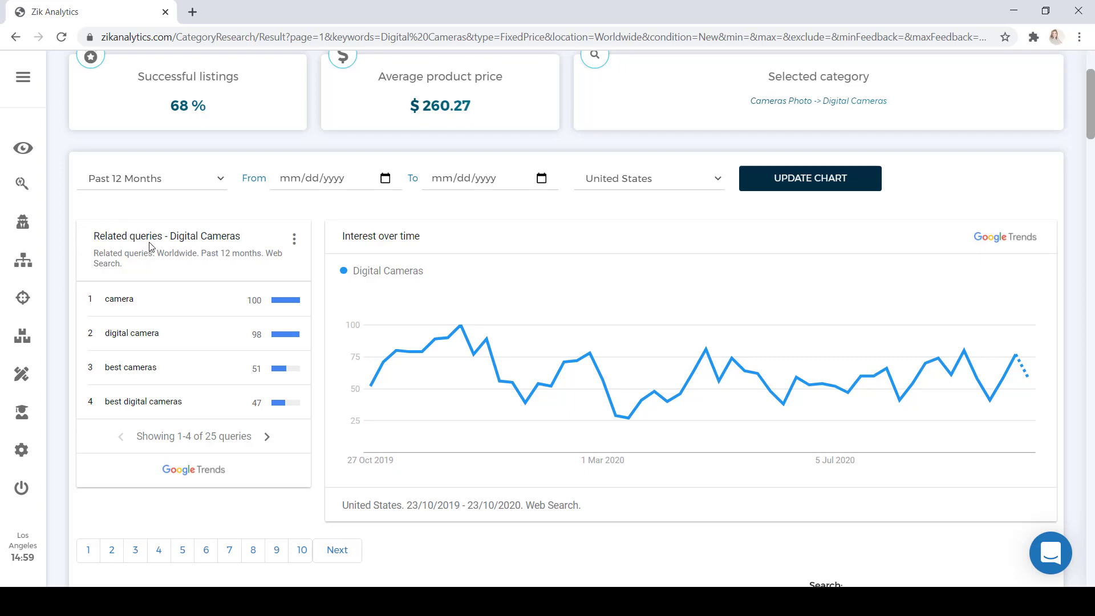
Keep related queries sorted by Top and page forward to entries 13–16 of 25
{"action": "left_click", "coordinate": [294, 243]}
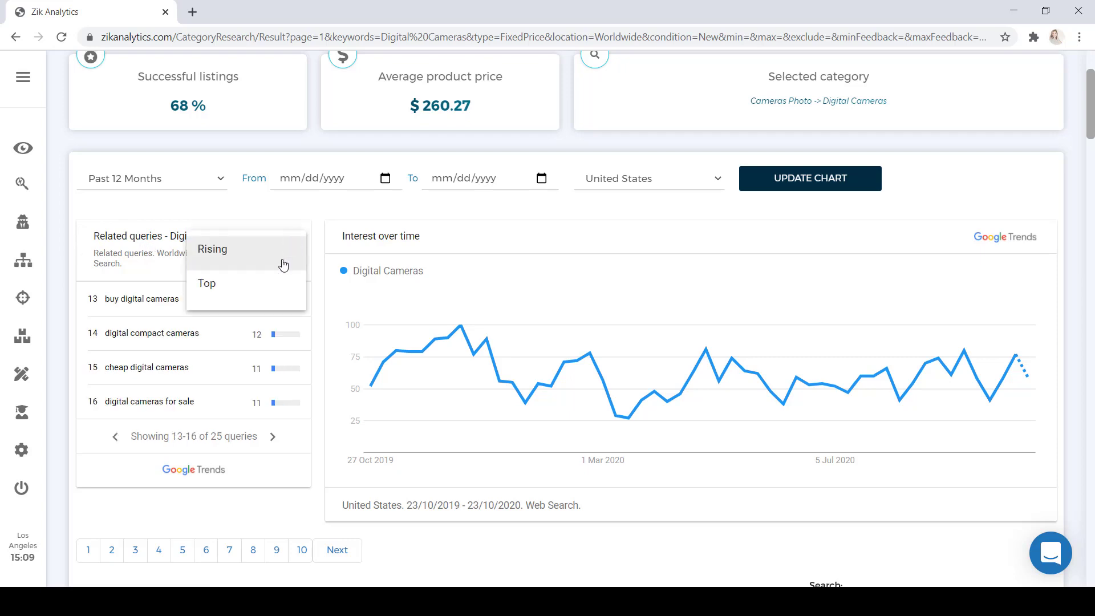
{"action": "left_click", "coordinate": [251, 285]}
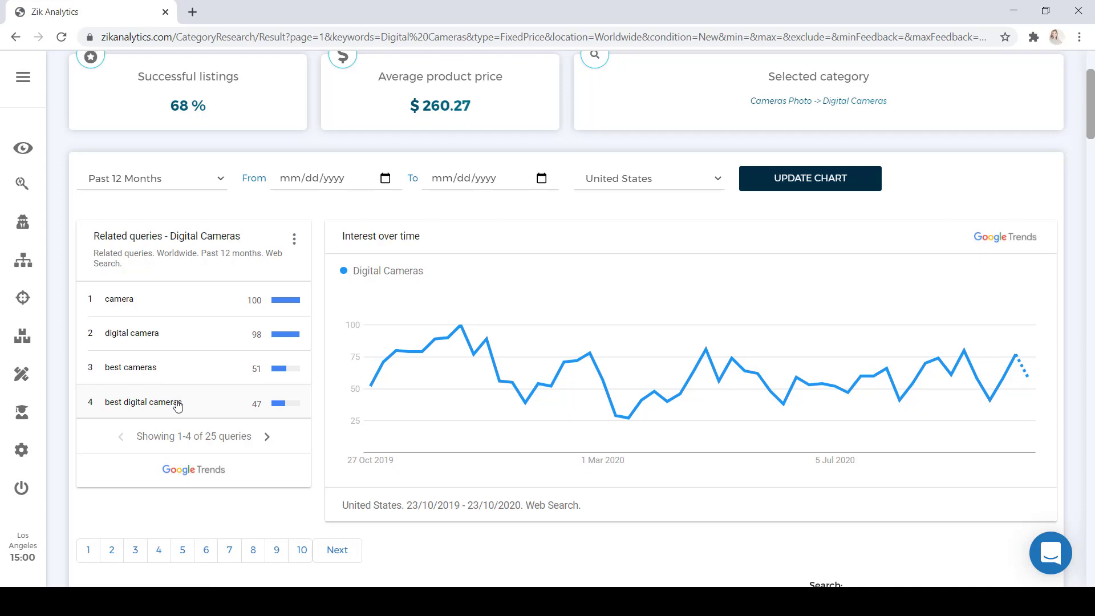
{"action": "left_click", "coordinate": [266, 438]}
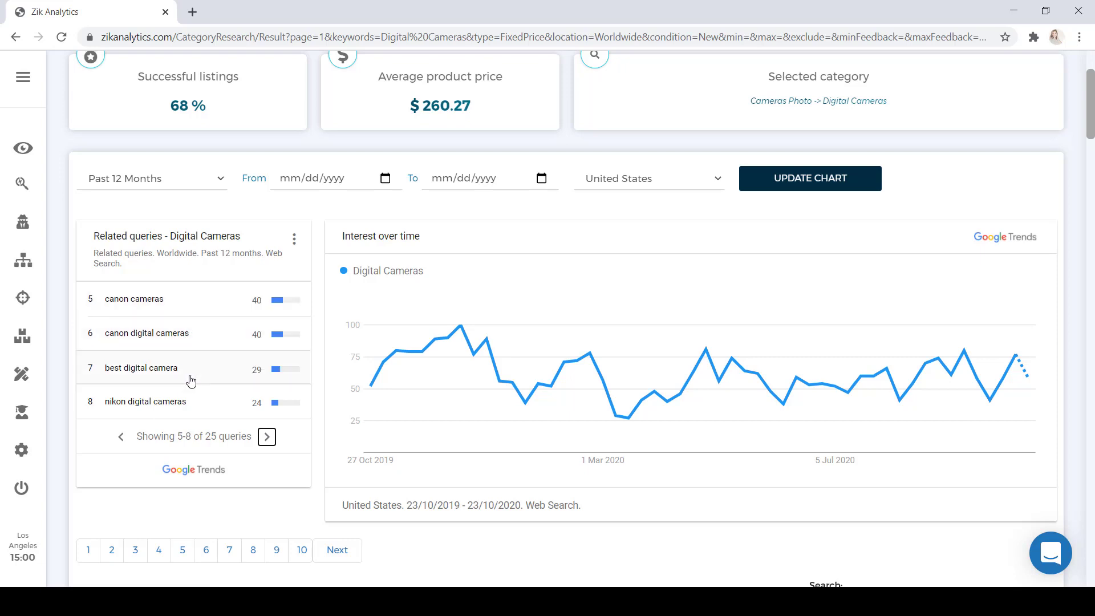
{"action": "left_click", "coordinate": [267, 437]}
{"action": "left_click", "coordinate": [267, 437]}
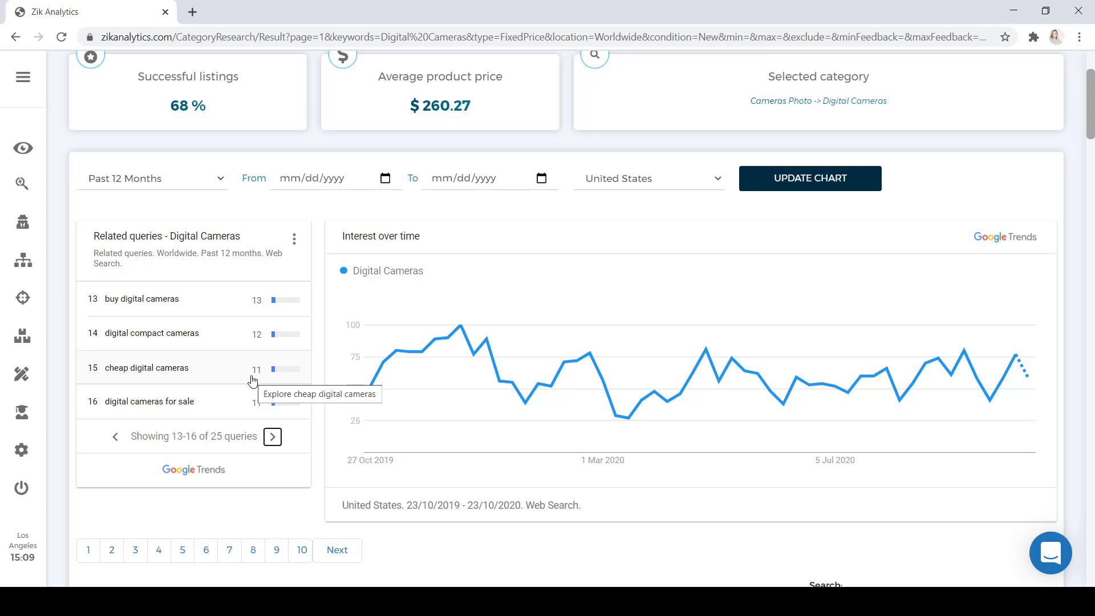
Sort related queries by Rising and open the 'smallest digital cameras' query options
{"action": "left_click", "coordinate": [295, 244]}
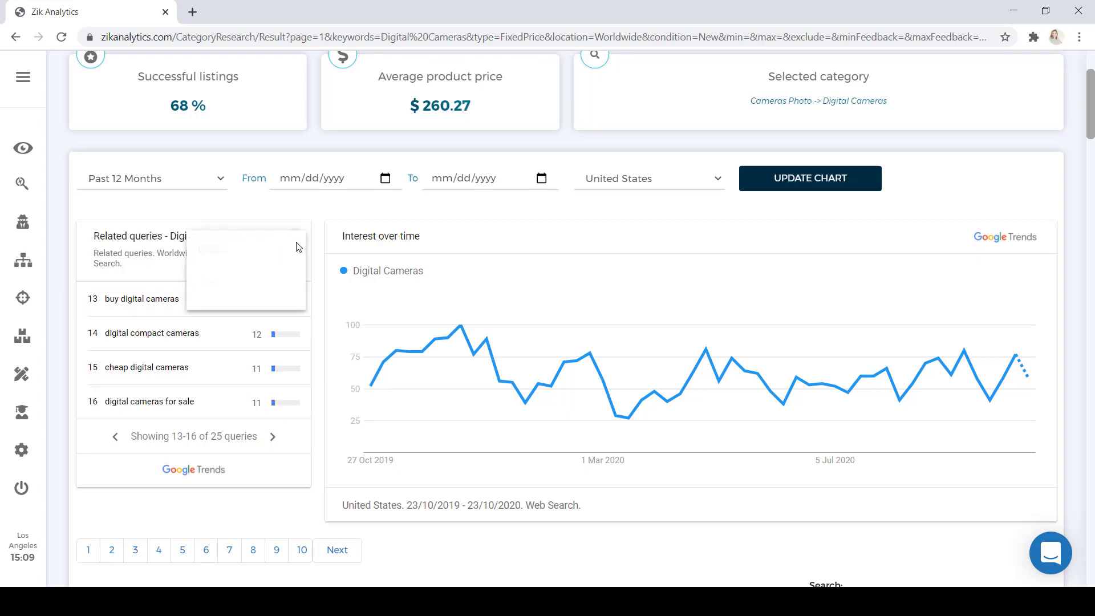
{"action": "left_click", "coordinate": [283, 263]}
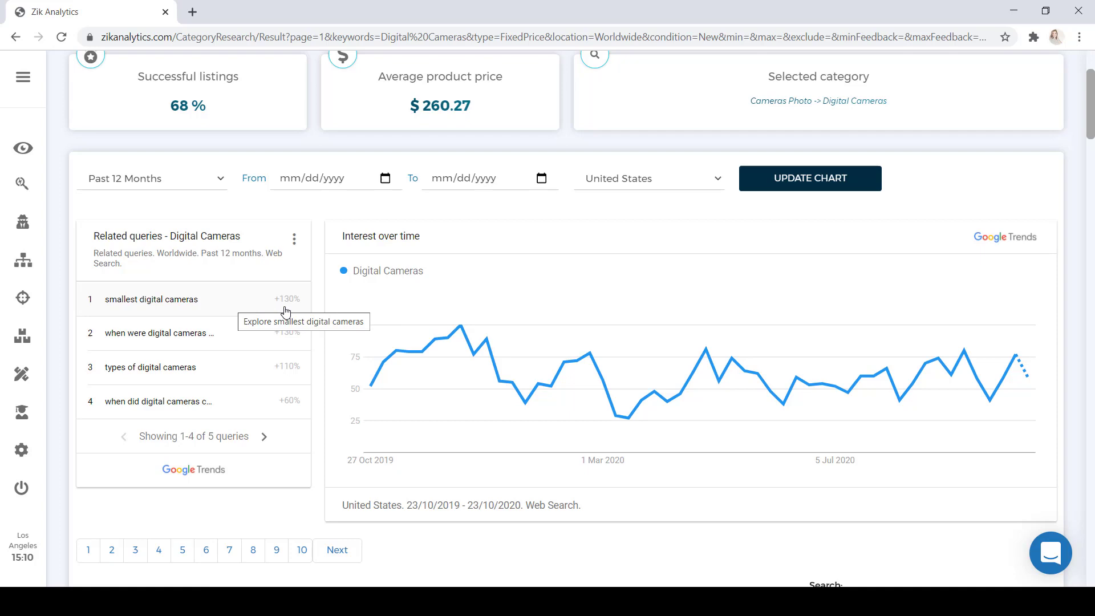
{"action": "left_click", "coordinate": [169, 311]}
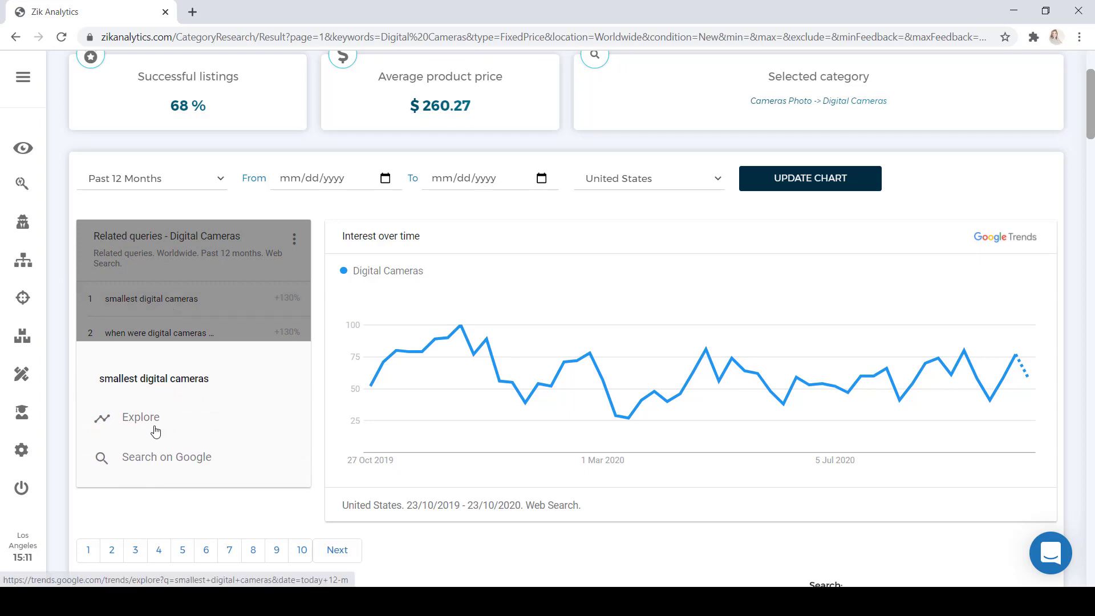
Search Google for 'smallest digital cameras' and scroll to the TechRadar compact camera snippet
{"action": "left_click", "coordinate": [178, 464]}
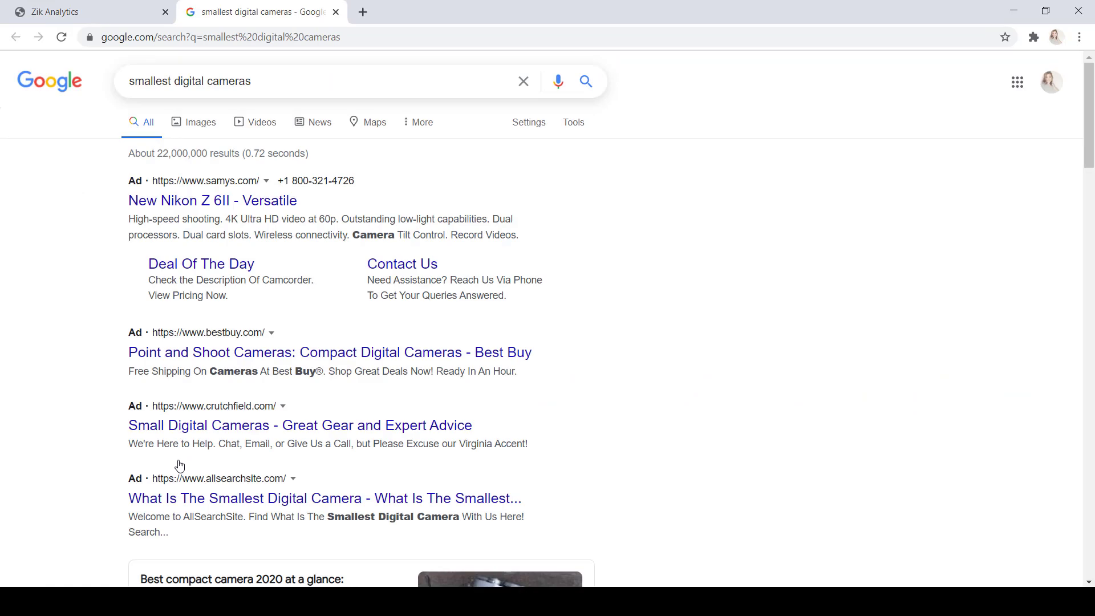
{"action": "scroll", "coordinate": [722, 434], "scroll_direction": "down", "scroll_amount": 3}
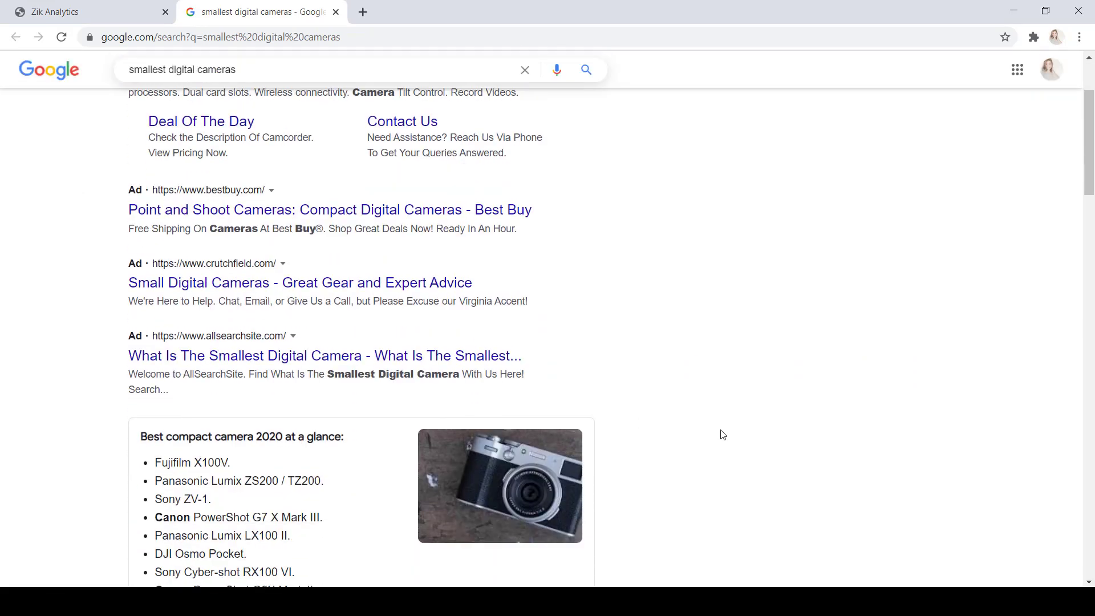
{"action": "scroll", "coordinate": [722, 435], "scroll_direction": "down", "scroll_amount": 3}
{"action": "scroll", "coordinate": [723, 435], "scroll_direction": "down", "scroll_amount": 1}
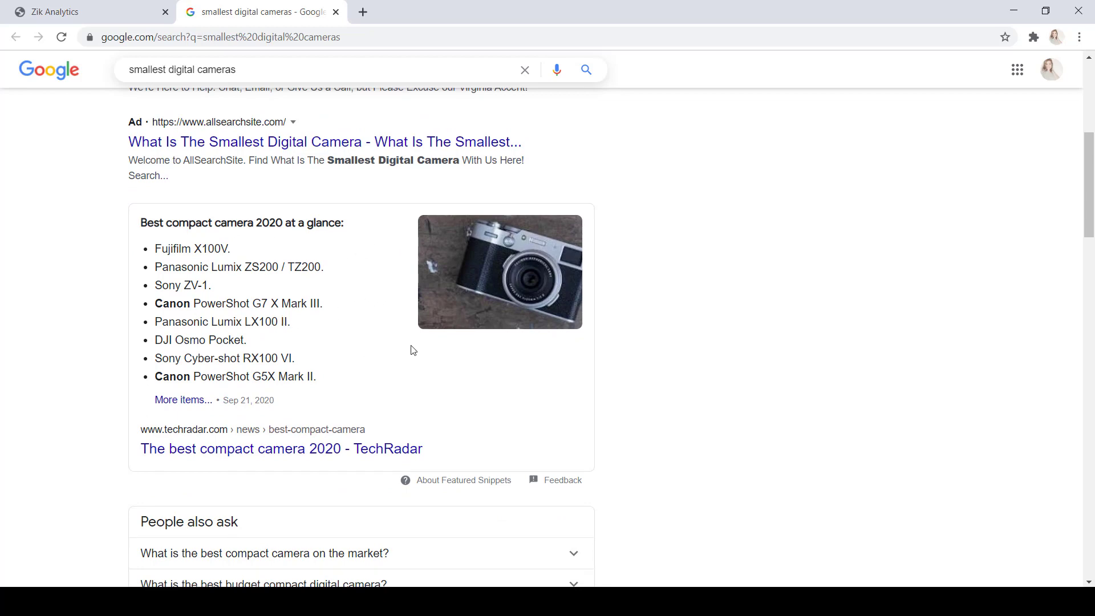
Open TechRadar's 'Best compact camera 2020' article and scroll into it
{"action": "left_click", "coordinate": [301, 454]}
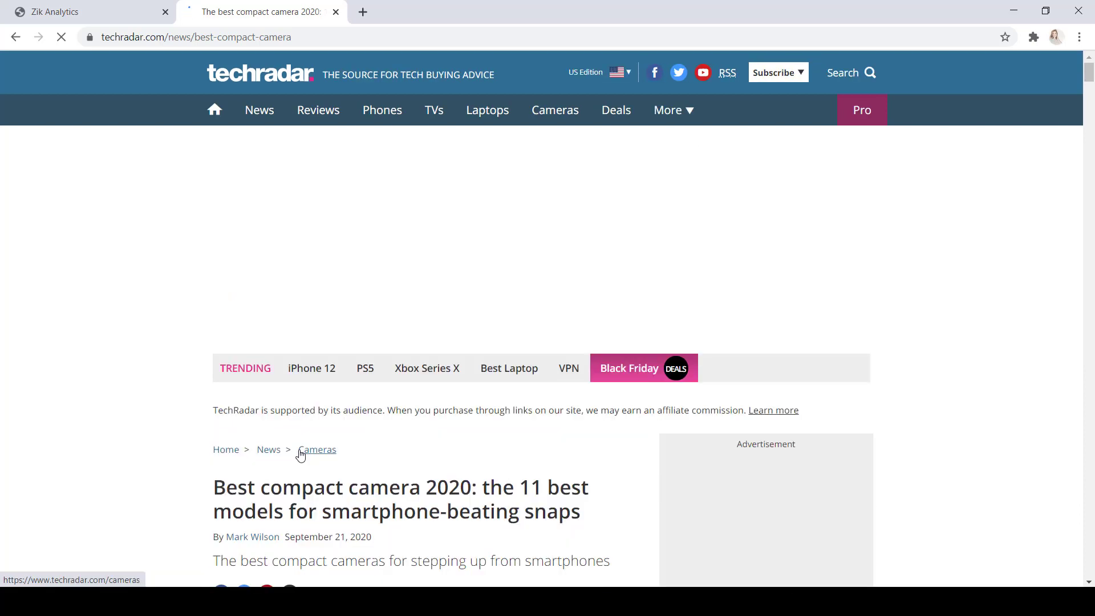
{"action": "scroll", "coordinate": [1044, 298], "scroll_direction": "down", "scroll_amount": 3}
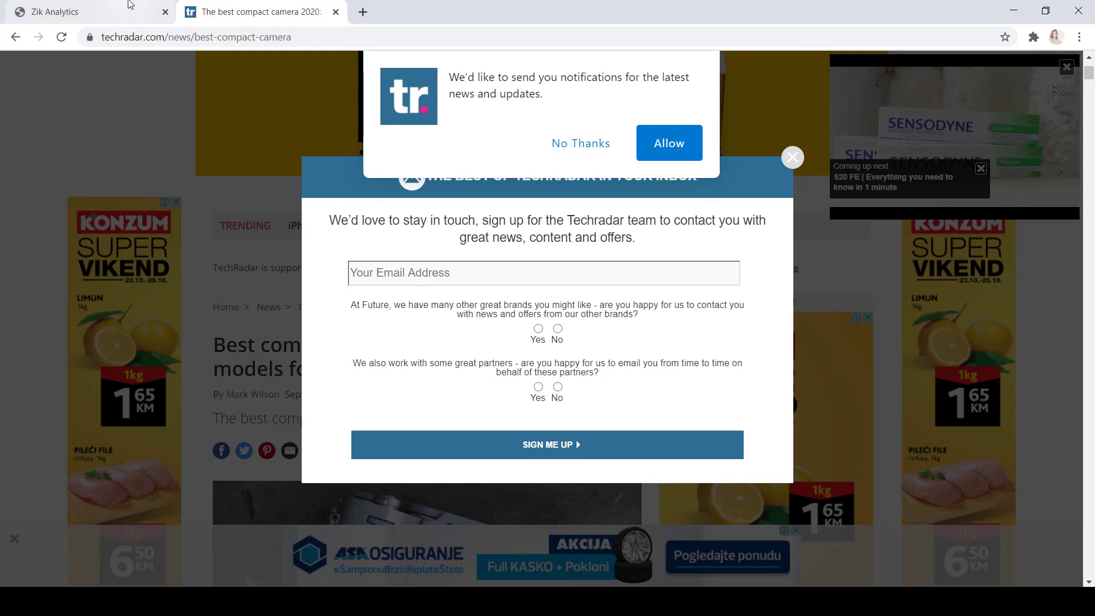
Back in Zik Analytics, page related queries to 13–16 and open 'cheap digital cameras'
{"action": "left_click", "coordinate": [130, 6]}
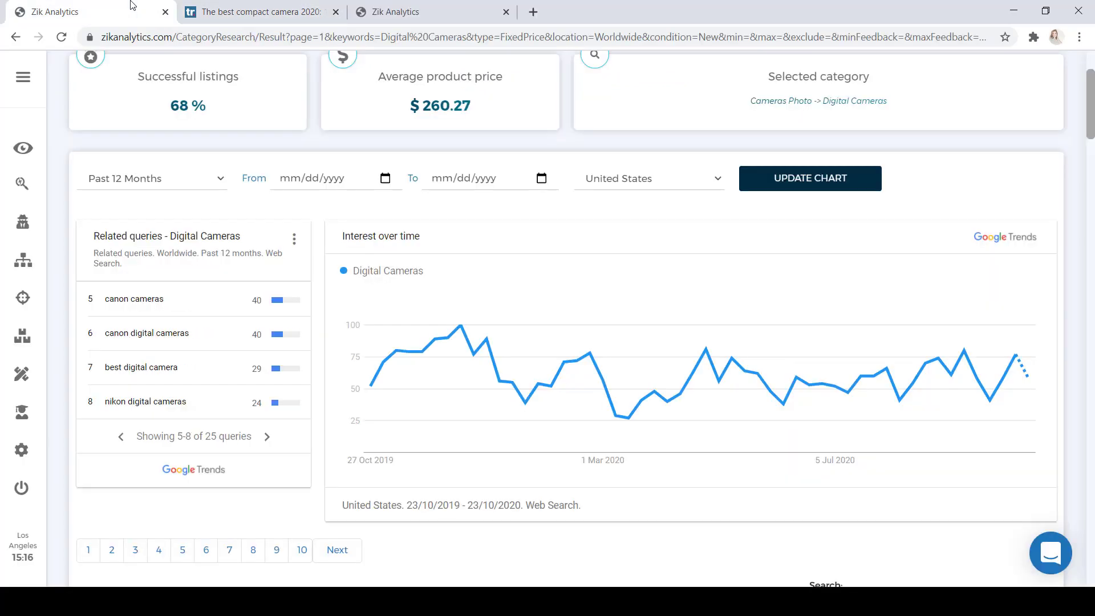
{"action": "left_click", "coordinate": [268, 437]}
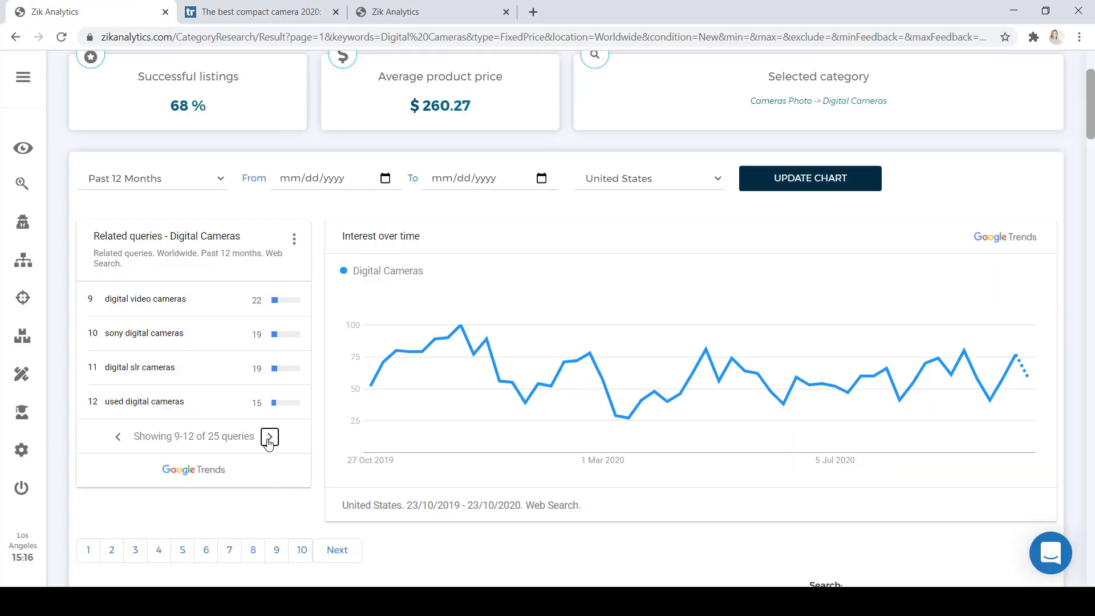
{"action": "left_click", "coordinate": [268, 438]}
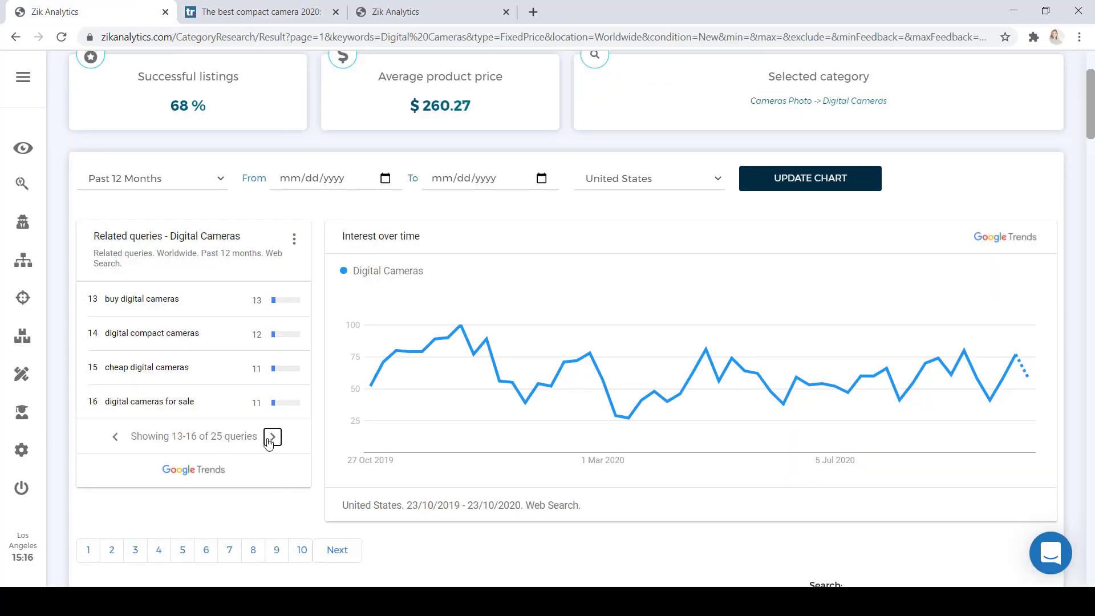
{"action": "left_click", "coordinate": [173, 378]}
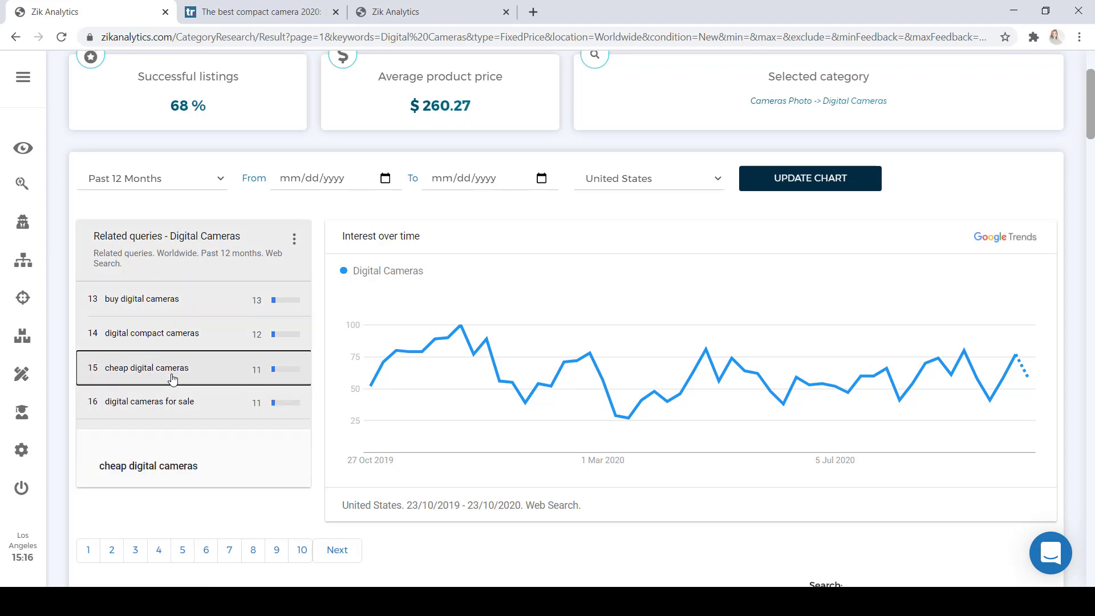
Copy 'cheap digital cameras' and open Product Research in a new tab
{"action": "left_click_drag", "start_coordinate": [210, 384], "coordinate": [102, 373]}
{"action": "key", "text": "ctrl+c"}
{"action": "right_click", "coordinate": [102, 374]}
{"action": "left_click", "coordinate": [135, 383]}
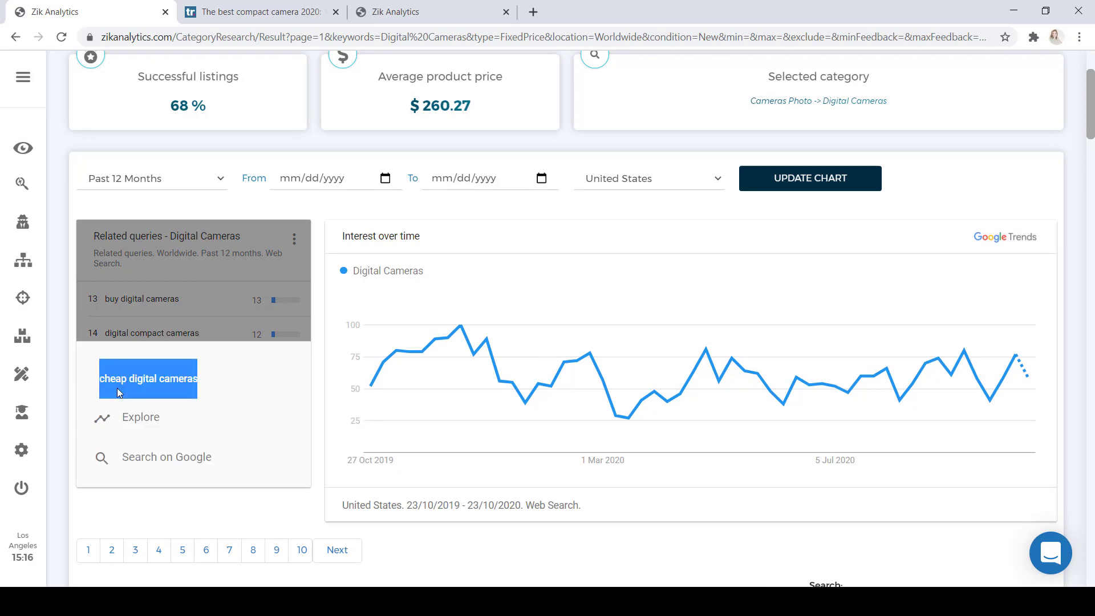
{"action": "right_click", "coordinate": [24, 186]}
{"action": "left_click", "coordinate": [48, 199]}
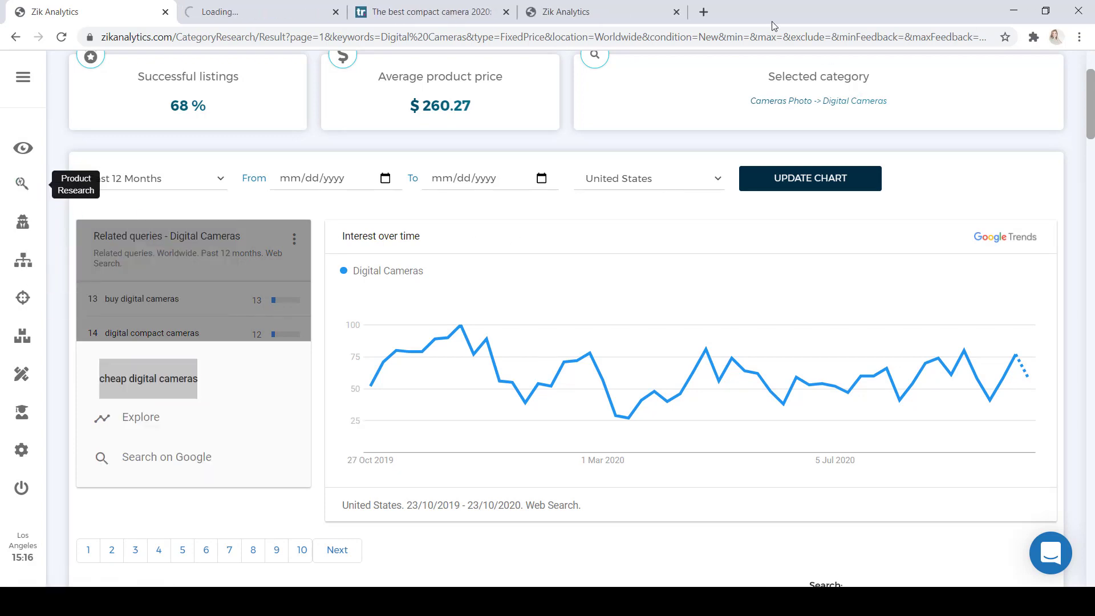
Paste 'cheap digital cameras' into Product Research, close the TechRadar tab, and trim it to 'cheap cameras'
{"action": "left_click", "coordinate": [295, 4]}
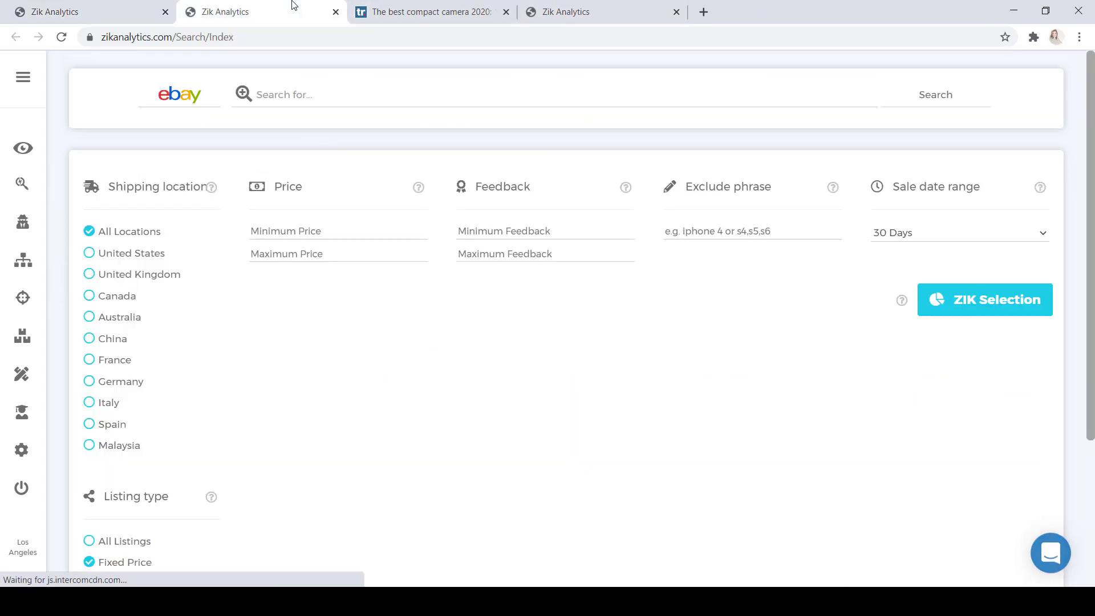
{"action": "right_click", "coordinate": [371, 103]}
{"action": "left_click", "coordinate": [446, 216]}
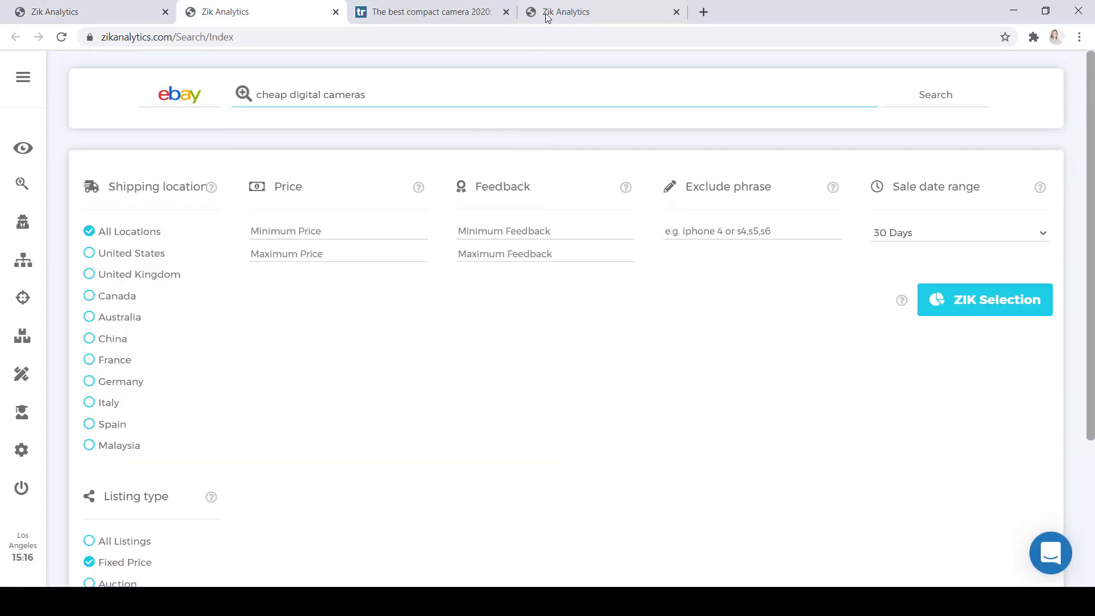
{"action": "left_click", "coordinate": [505, 11]}
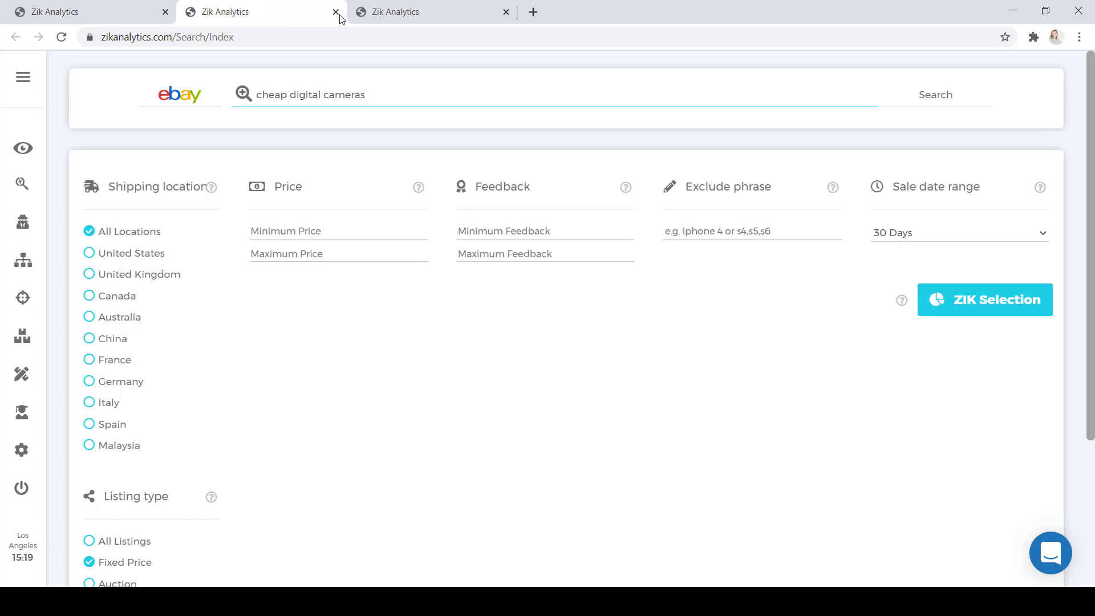
{"action": "left_click", "coordinate": [326, 92]}
{"action": "key", "text": "BackSpace"}
{"action": "key", "text": "BackSpace"}
{"action": "key", "text": "BackSpace"}
{"action": "key", "text": "BackSpace"}
{"action": "key", "text": "BackSpace"}
{"action": "key", "text": "BackSpace"}
{"action": "key", "text": "BackSpace"}
{"action": "key", "text": "BackSpace"}
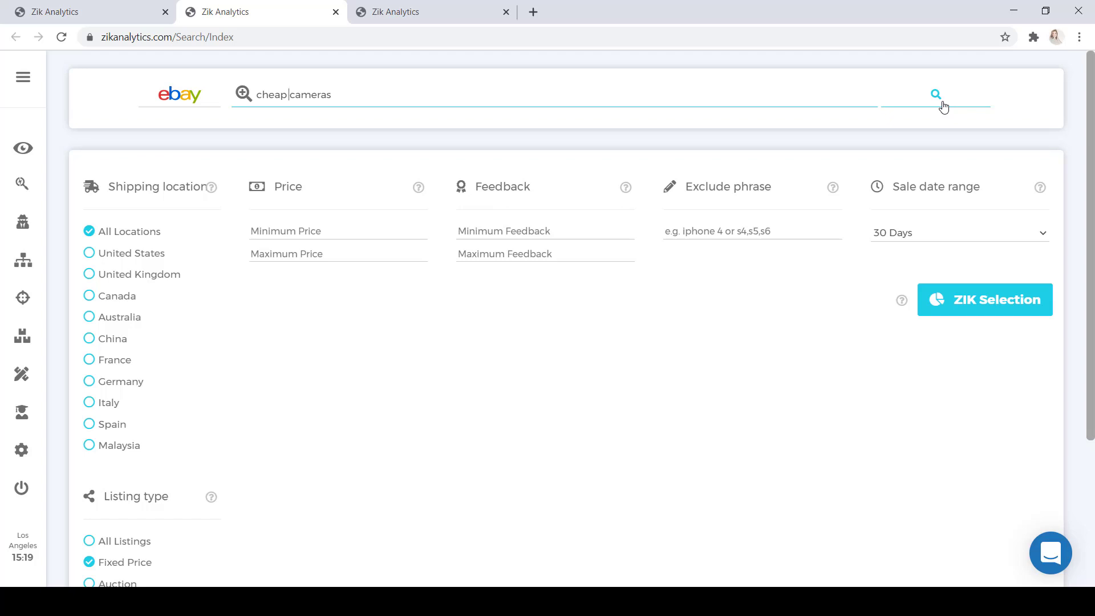
Search 'cheap cameras', select all 100 results, and show their ZIK Selection sales stats
{"action": "left_click", "coordinate": [942, 106]}
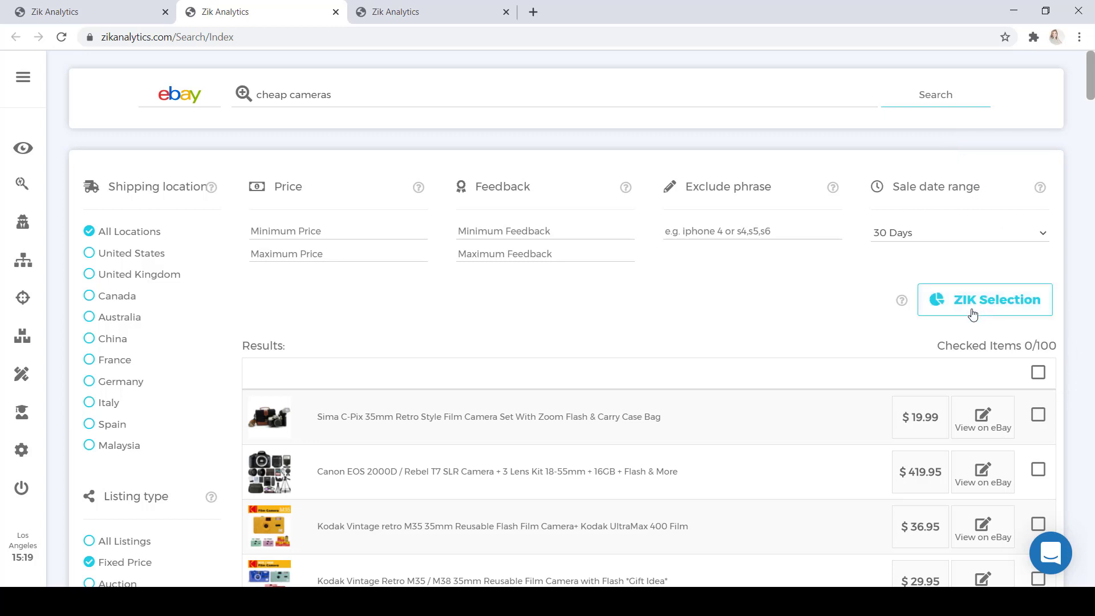
{"action": "left_click", "coordinate": [1038, 374]}
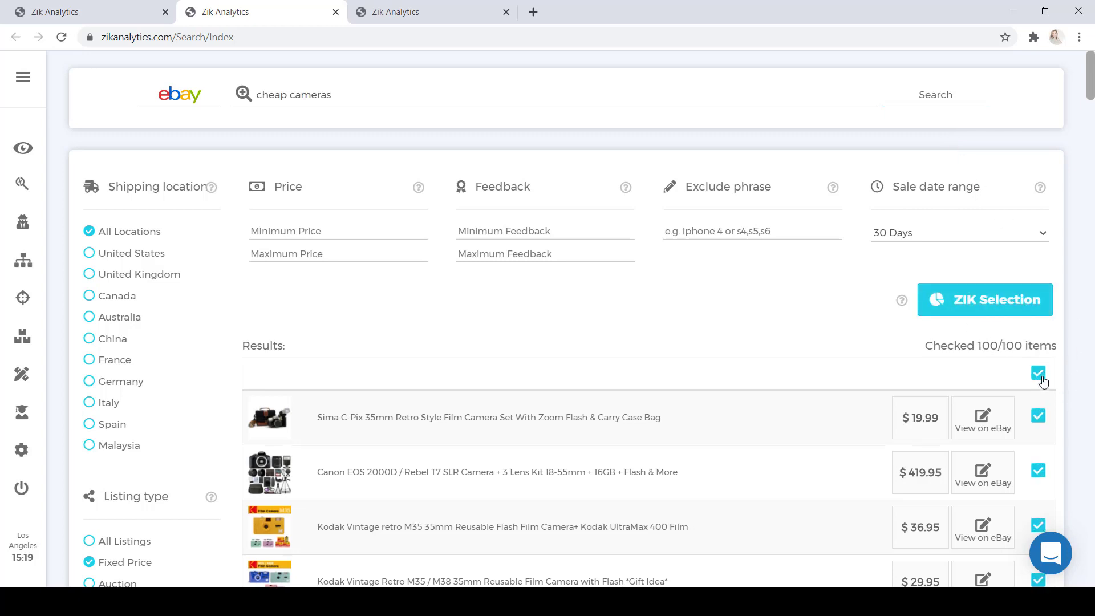
{"action": "left_click", "coordinate": [1012, 306]}
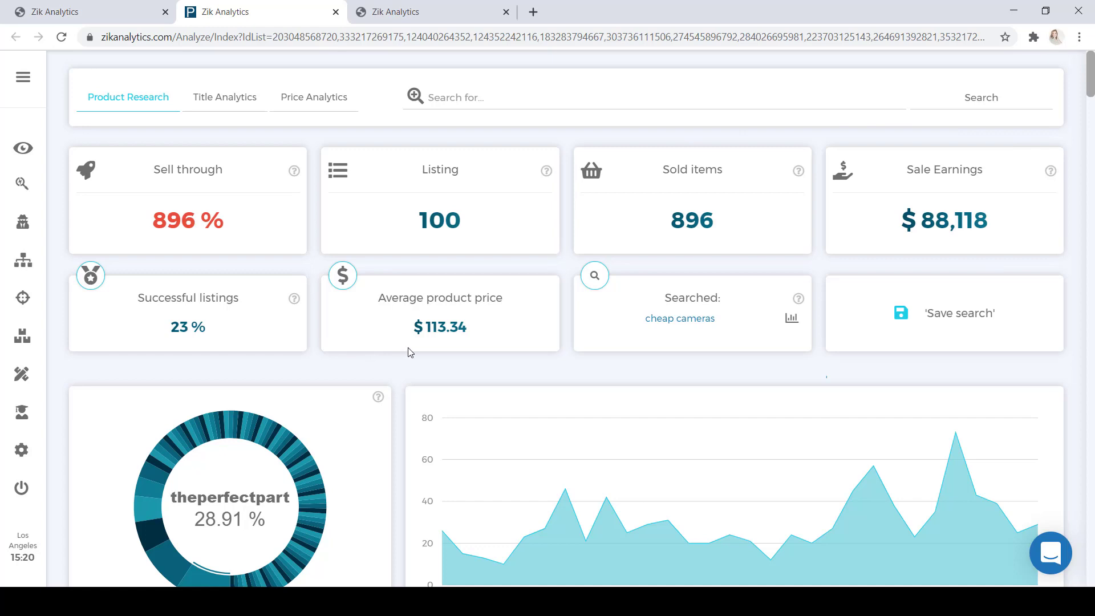
{"action": "left_click_drag", "start_coordinate": [209, 327], "coordinate": [137, 301]}
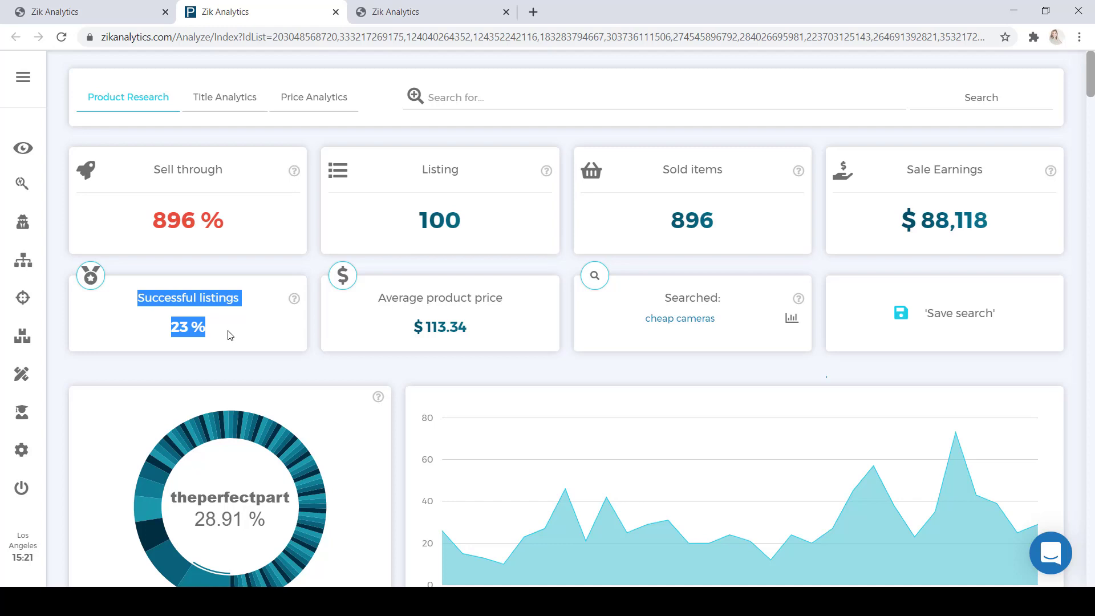
{"action": "left_click", "coordinate": [462, 371]}
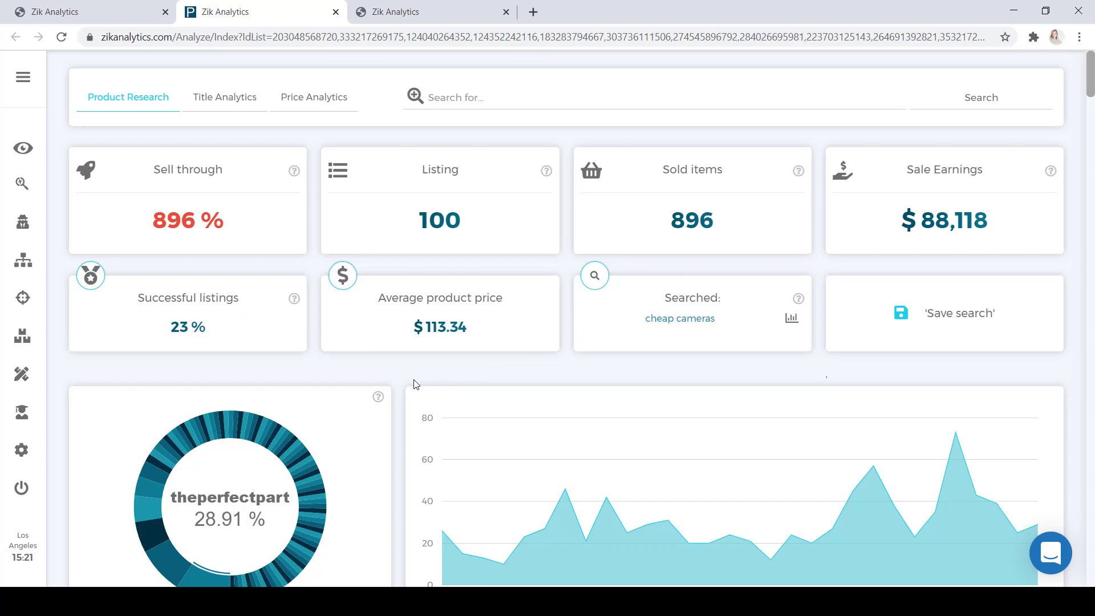
Browse the 'cheap cameras' product table, previewing the product thumbnails along the way
{"action": "scroll", "coordinate": [409, 384], "scroll_direction": "down", "scroll_amount": 6}
{"action": "scroll", "coordinate": [409, 384], "scroll_direction": "down", "scroll_amount": 3}
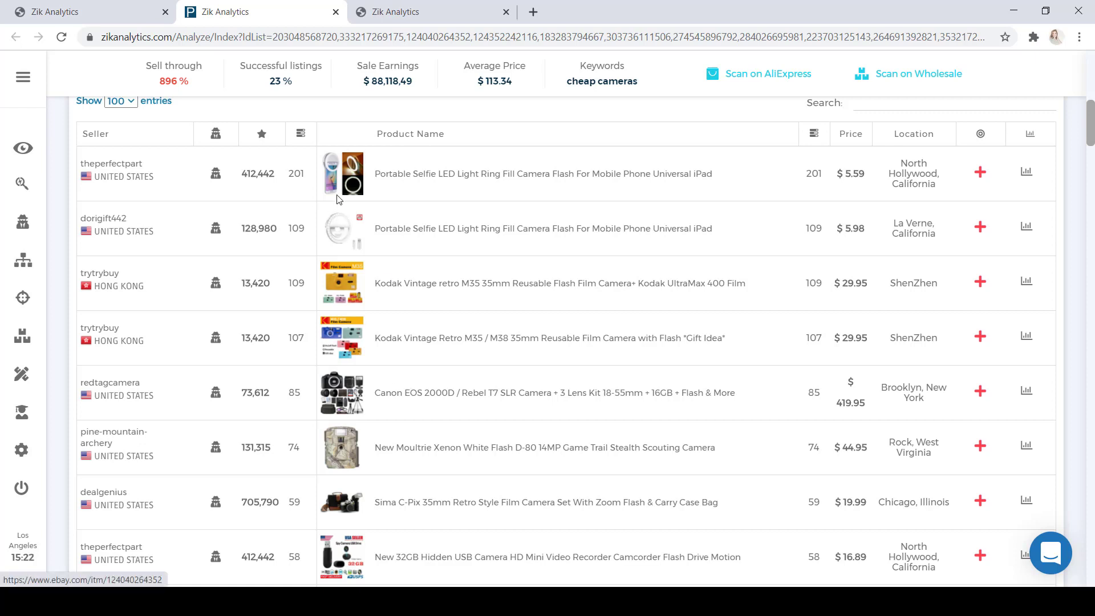
{"action": "mouse_move", "coordinate": [343, 182]}
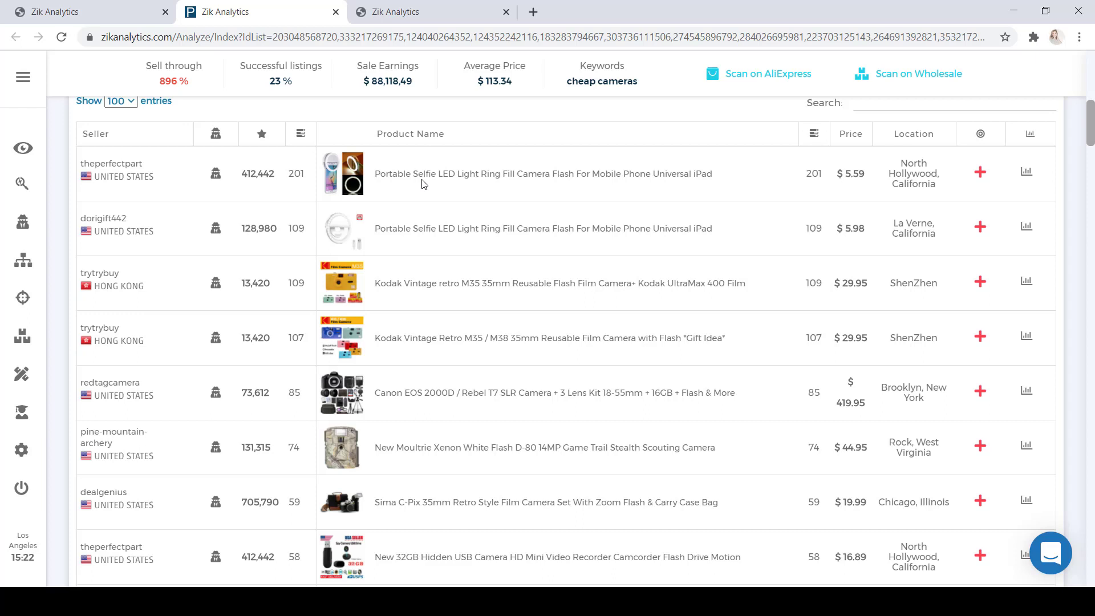
{"action": "scroll", "coordinate": [395, 353], "scroll_direction": "down", "scroll_amount": 3}
{"action": "mouse_move", "coordinate": [334, 425]}
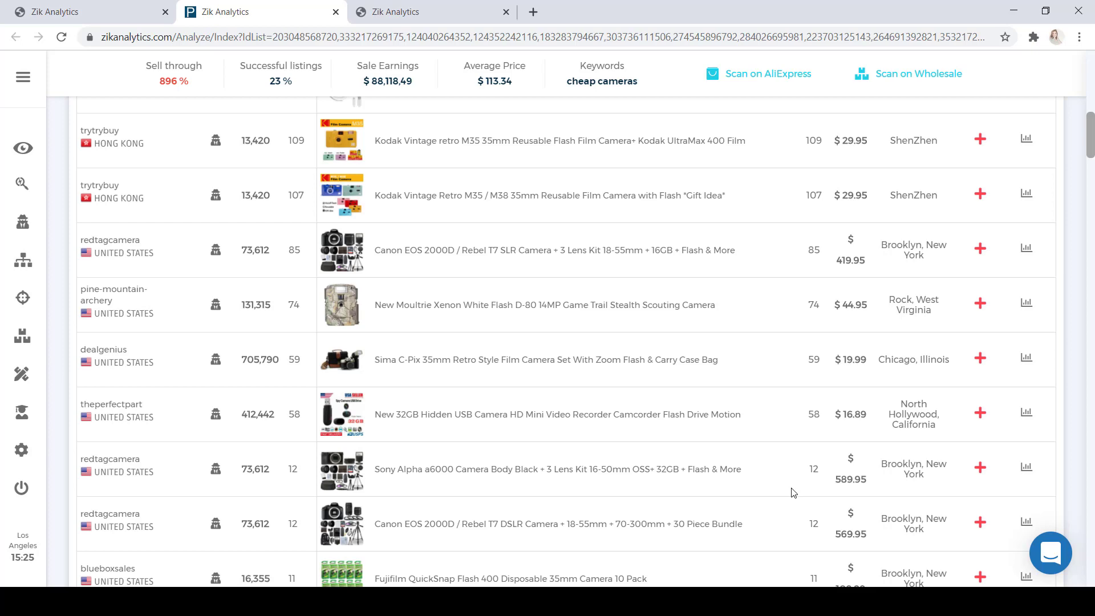
{"action": "scroll", "coordinate": [769, 495], "scroll_direction": "up", "scroll_amount": 15}
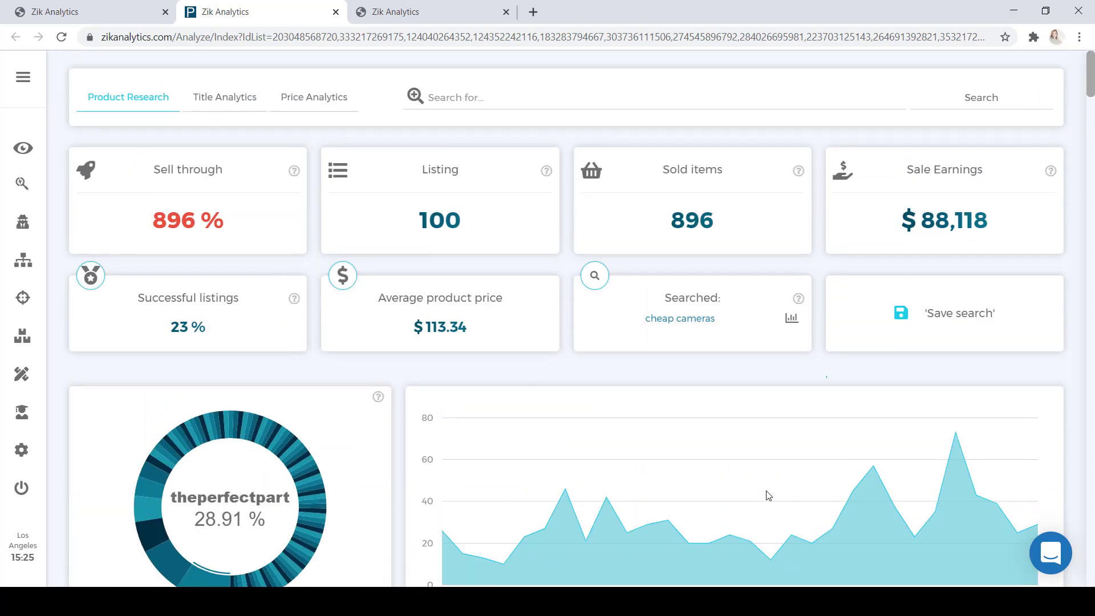
{"action": "scroll", "coordinate": [769, 495], "scroll_direction": "down", "scroll_amount": 10}
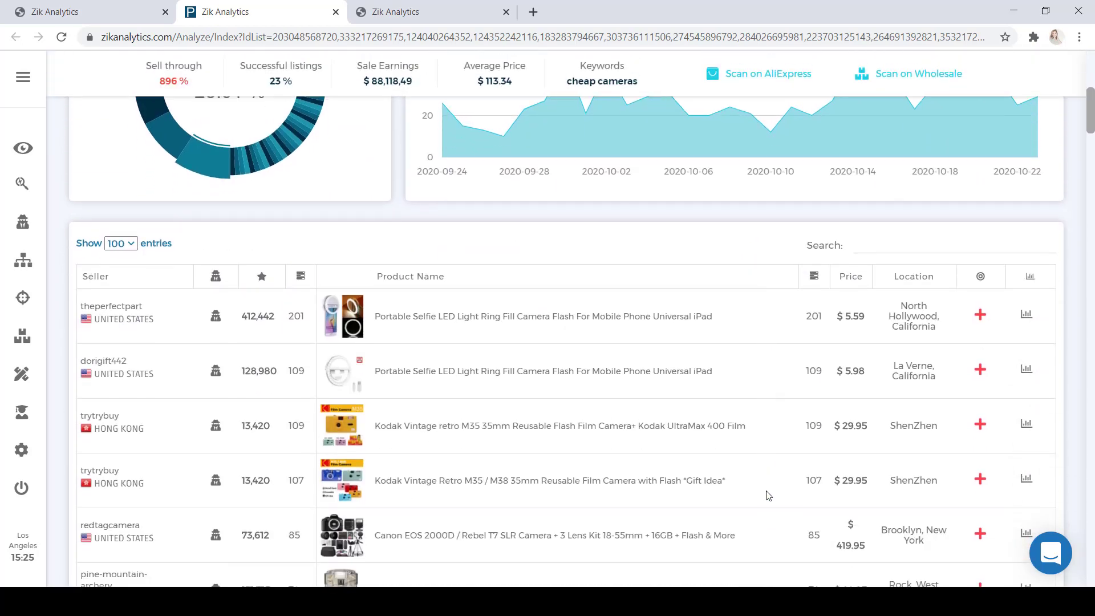
{"action": "scroll", "coordinate": [760, 509], "scroll_direction": "down", "scroll_amount": 3}
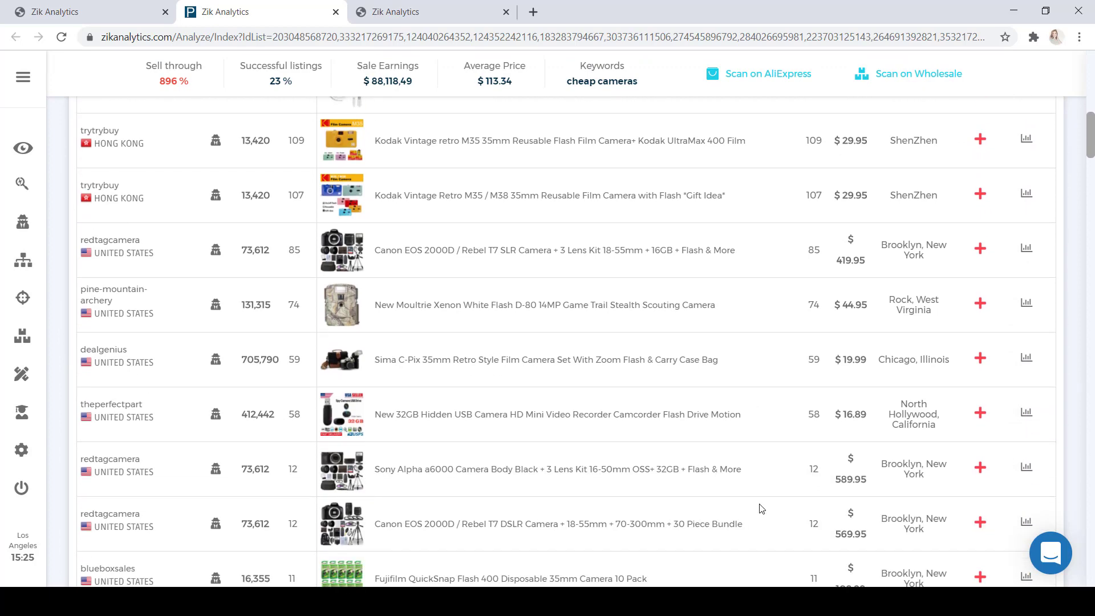
{"action": "scroll", "coordinate": [760, 508], "scroll_direction": "up", "scroll_amount": 2}
{"action": "left_click", "coordinate": [129, 7]}
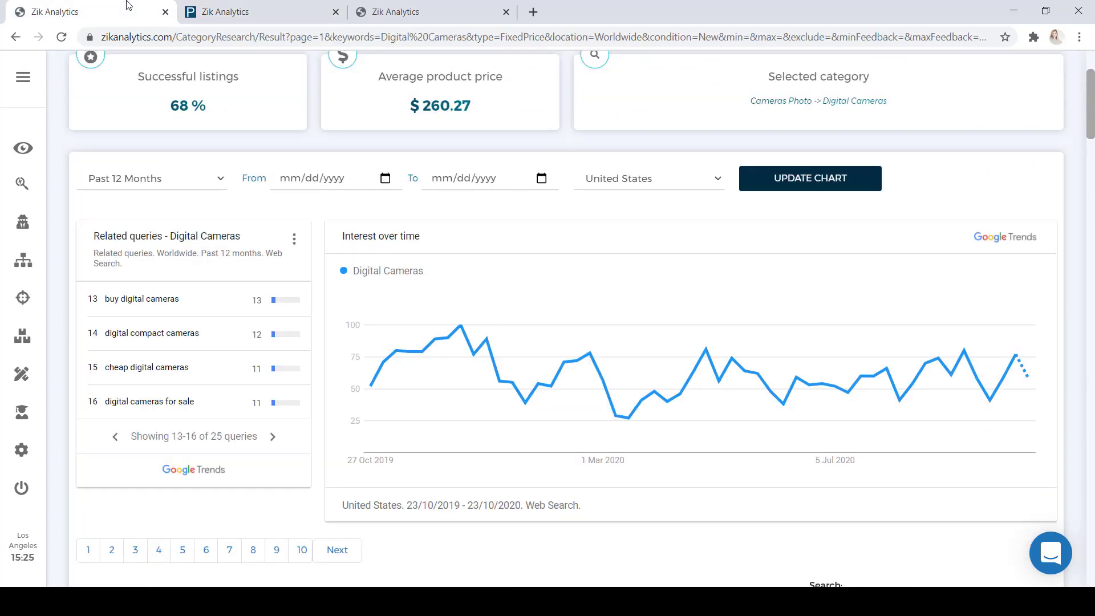